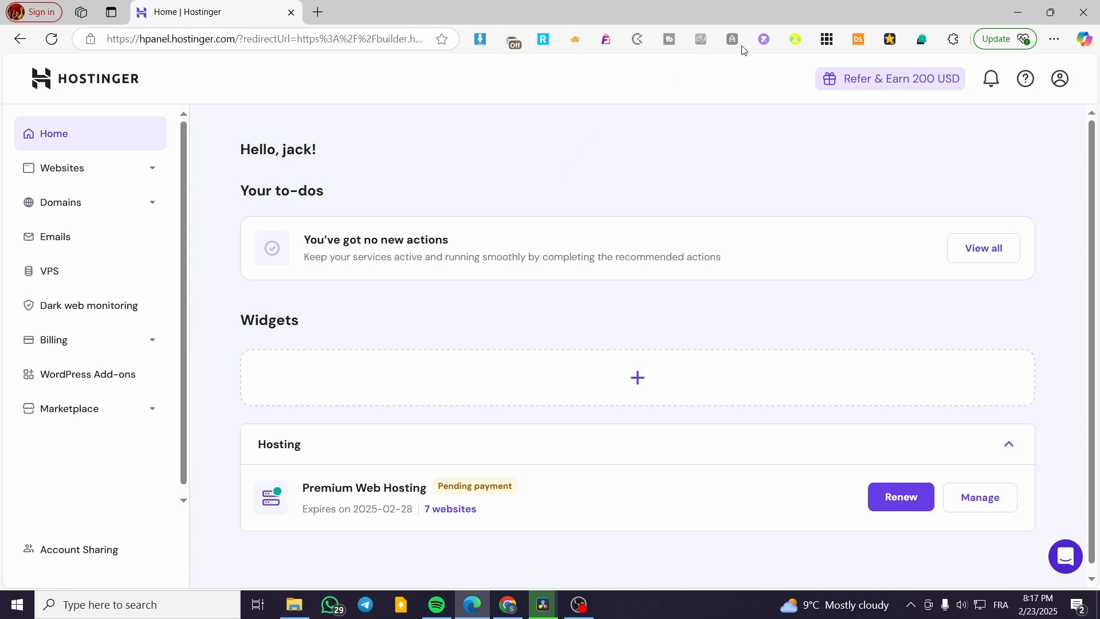
# Open the website-design-consultation site from the websites list for editing in the website builder.
pyautogui.click(91, 170)
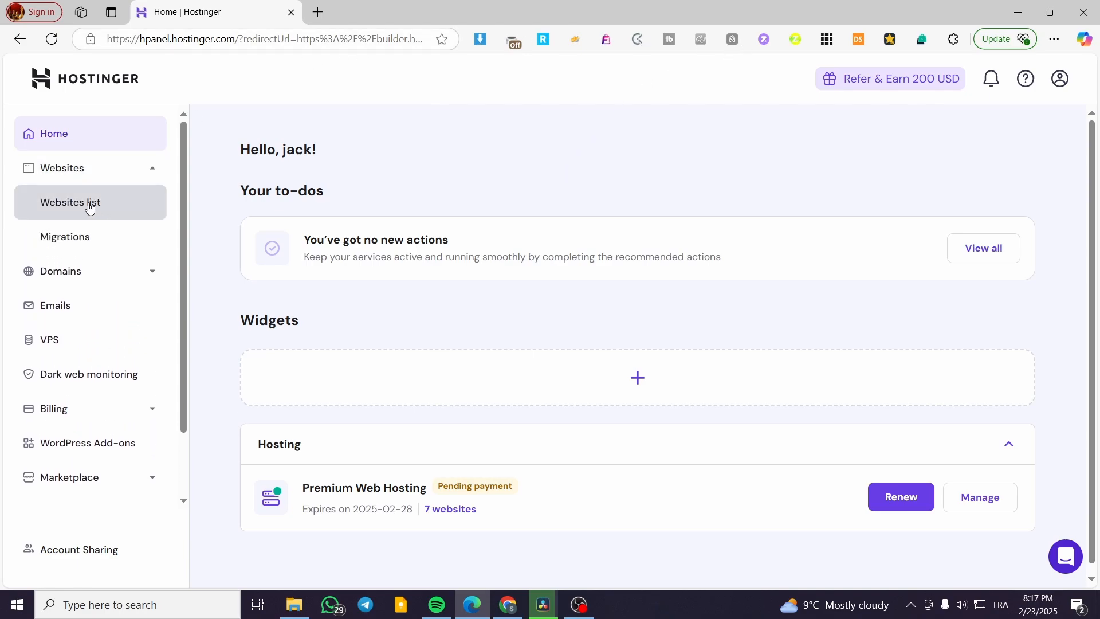
pyautogui.click(179, 209)
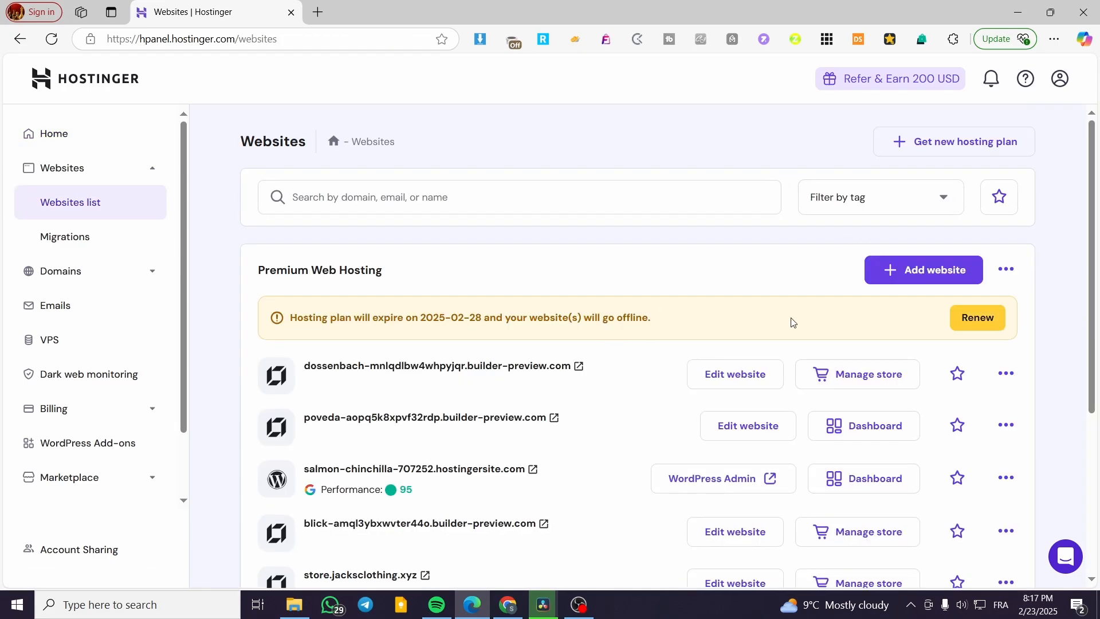
pyautogui.scroll(-3, 972, 314)
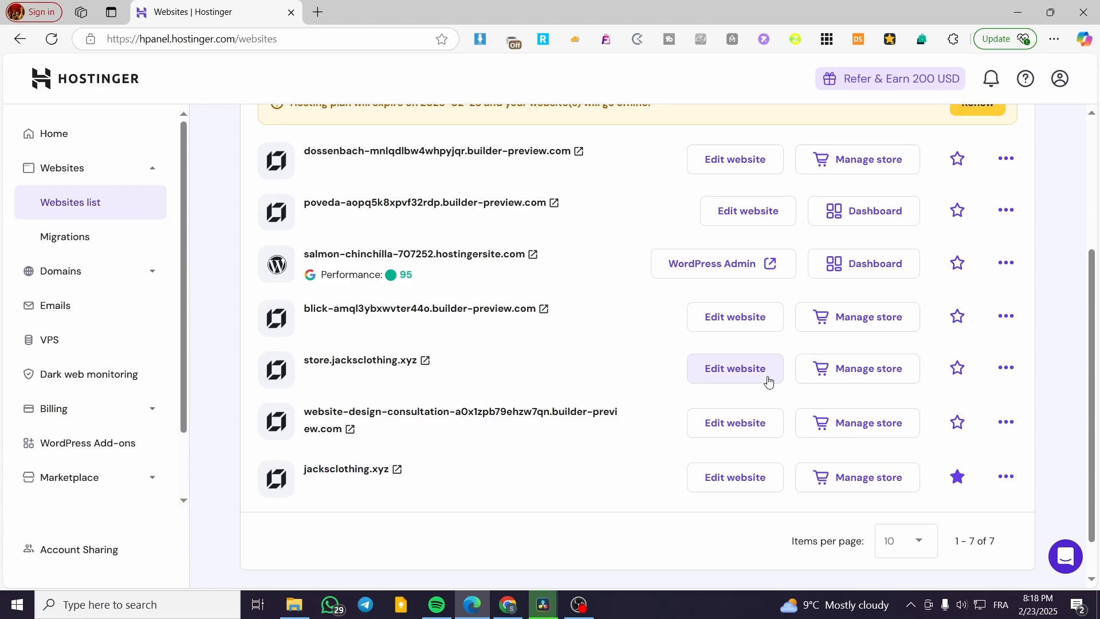
pyautogui.click(767, 427)
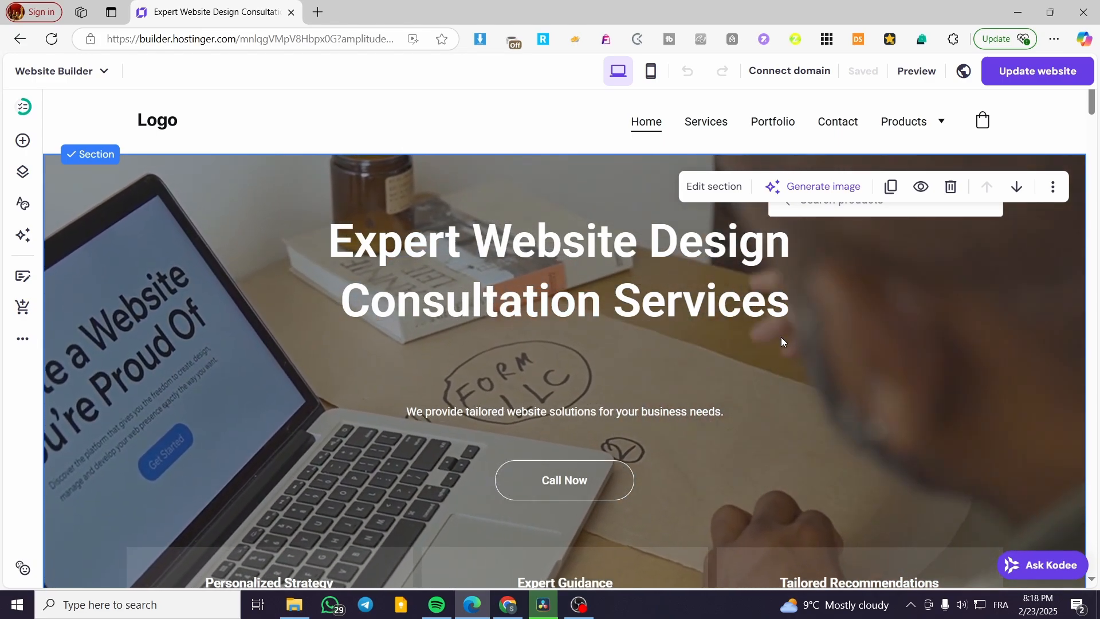
# Delete the Call Now button from the blank section below the hero section.
pyautogui.scroll(-7, 782, 342)
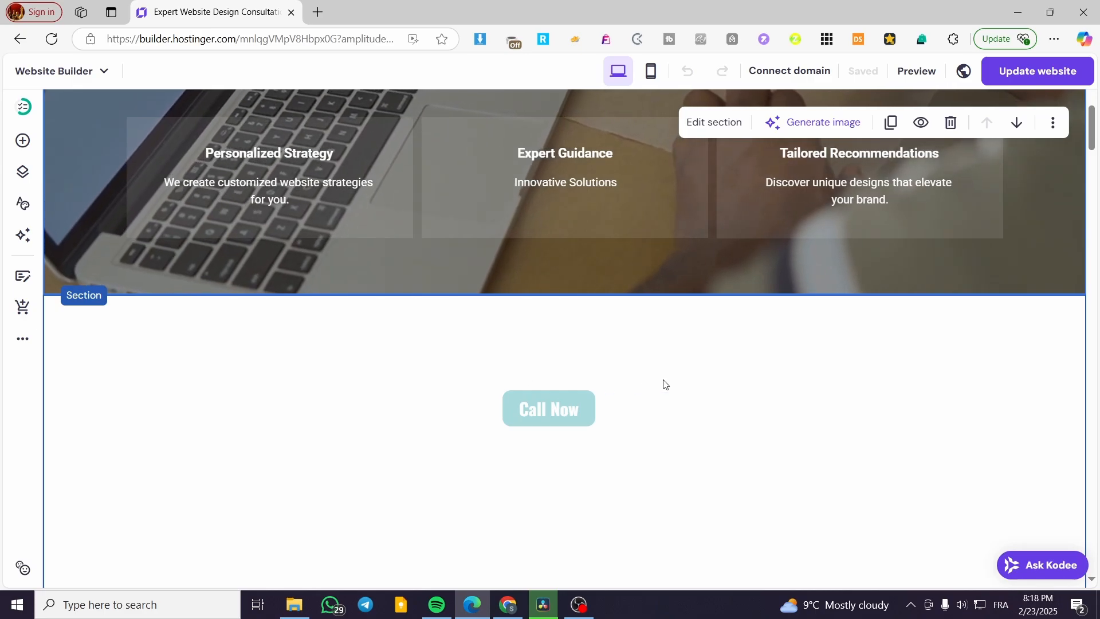
pyautogui.scroll(-1, 785, 386)
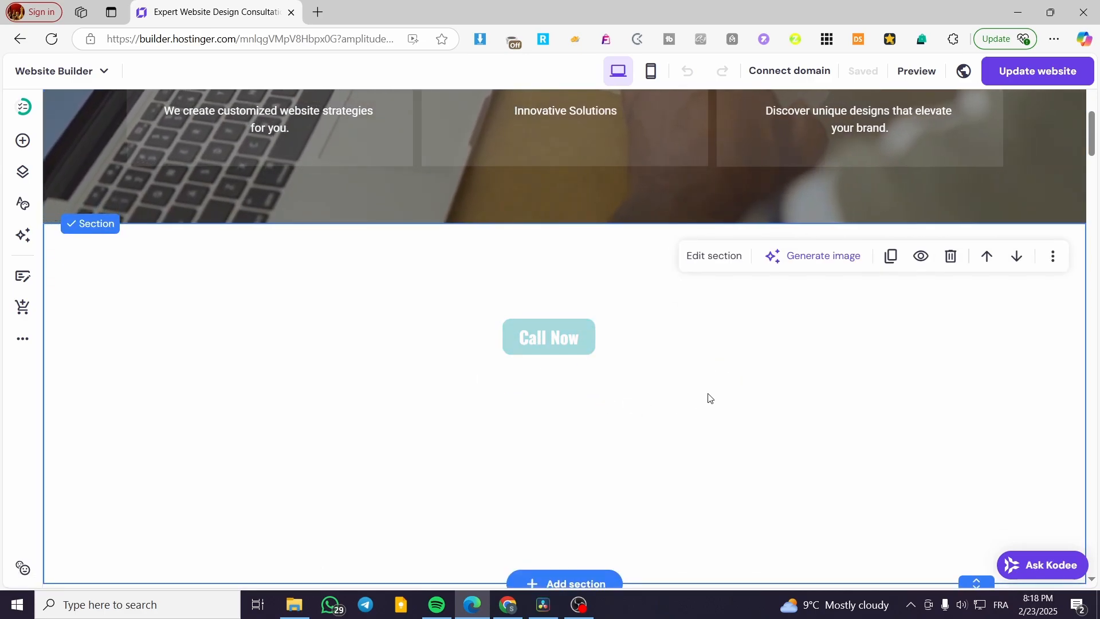
pyautogui.click(591, 350)
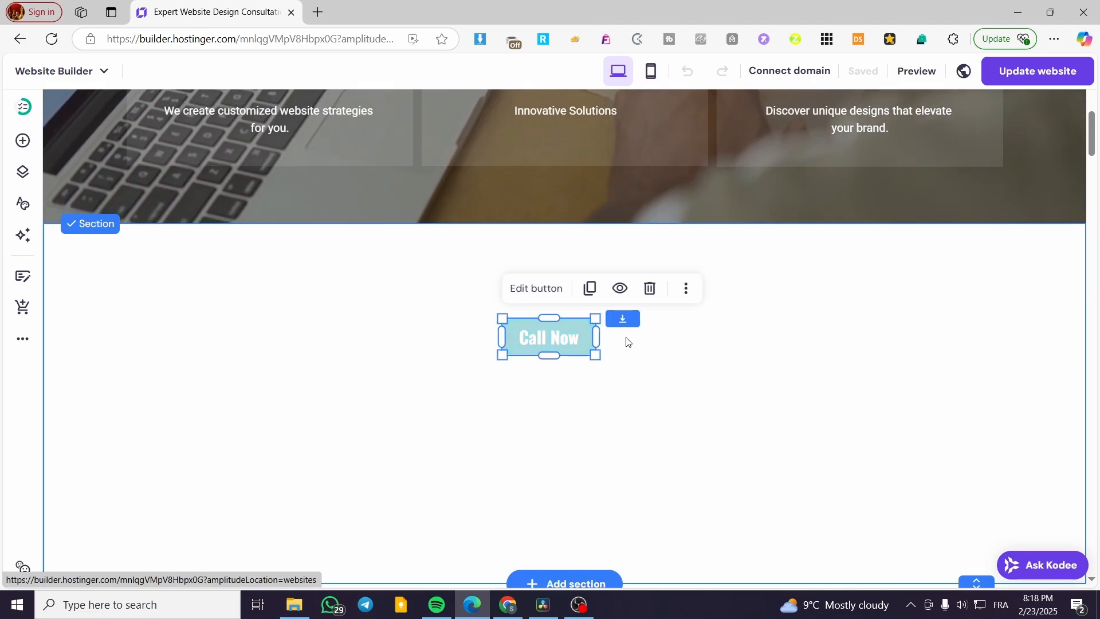
pyautogui.click(649, 288)
pyautogui.scroll(-2, 570, 344)
pyautogui.scroll(1, 567, 340)
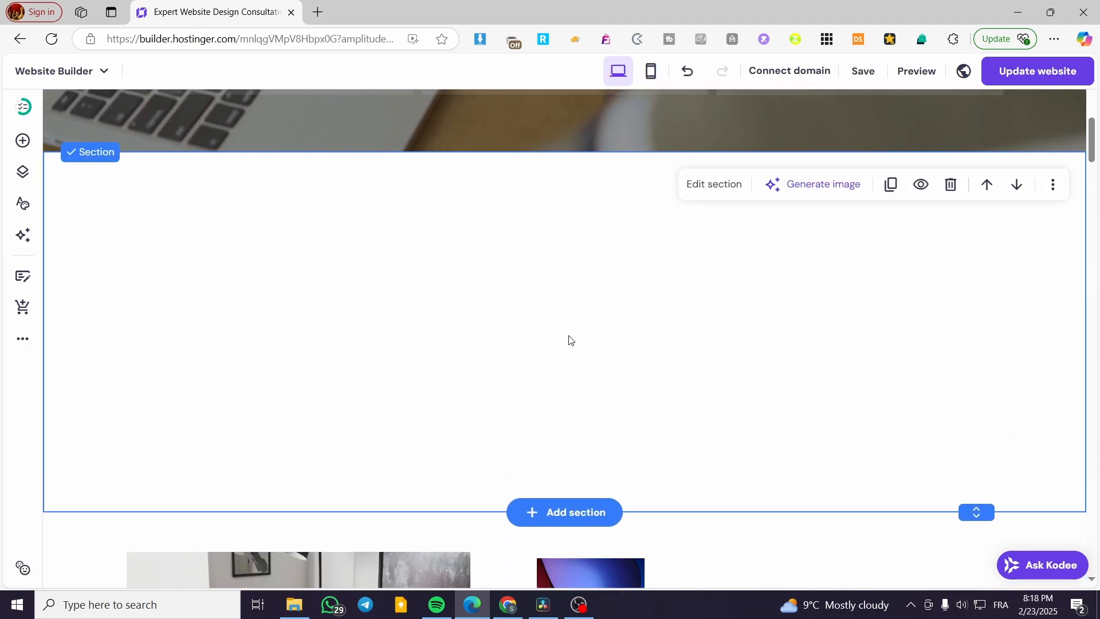
pyautogui.scroll(-5, 569, 340)
pyautogui.scroll(6, 516, 355)
pyautogui.scroll(-1, 484, 383)
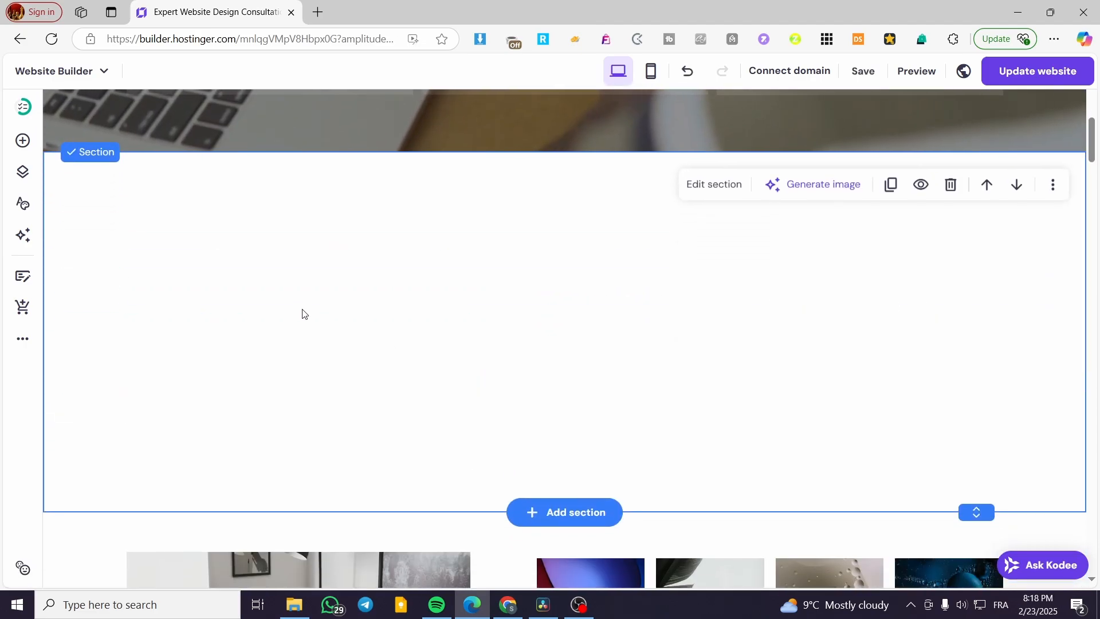
# Look over the available elements and the store's product list, closing the store manager when done.
pyautogui.click(23, 140)
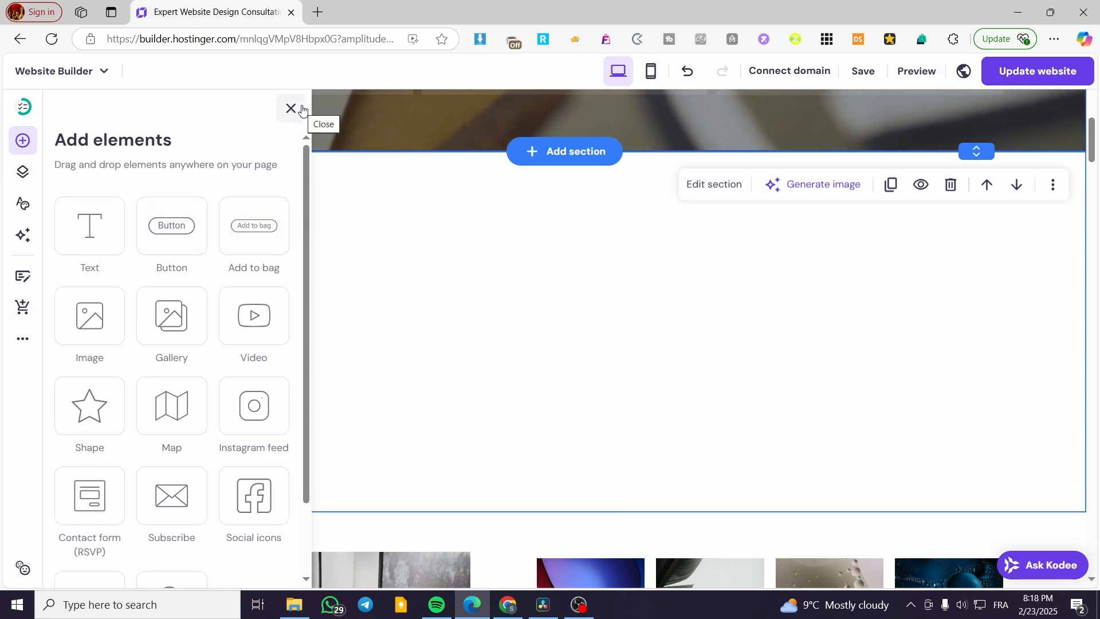
pyautogui.click(20, 341)
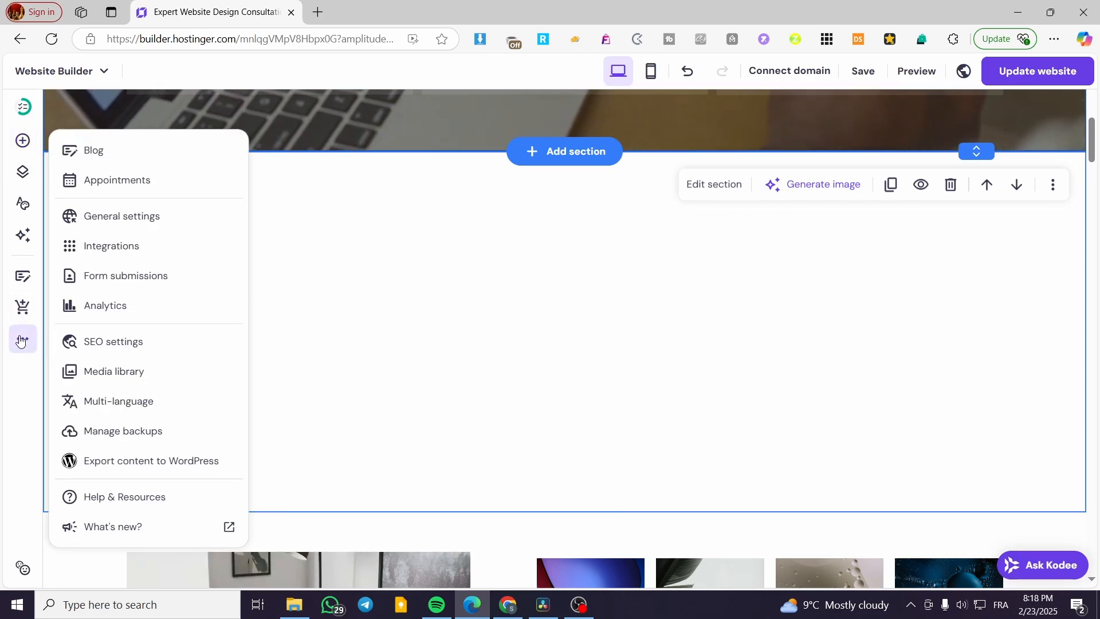
pyautogui.click(22, 307)
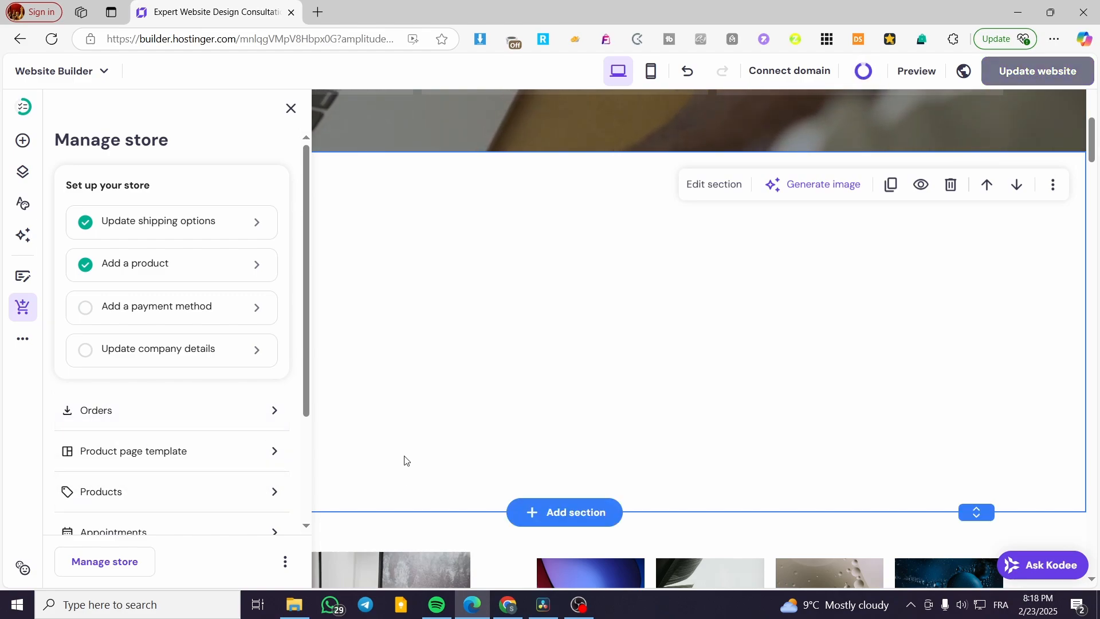
pyautogui.click(214, 503)
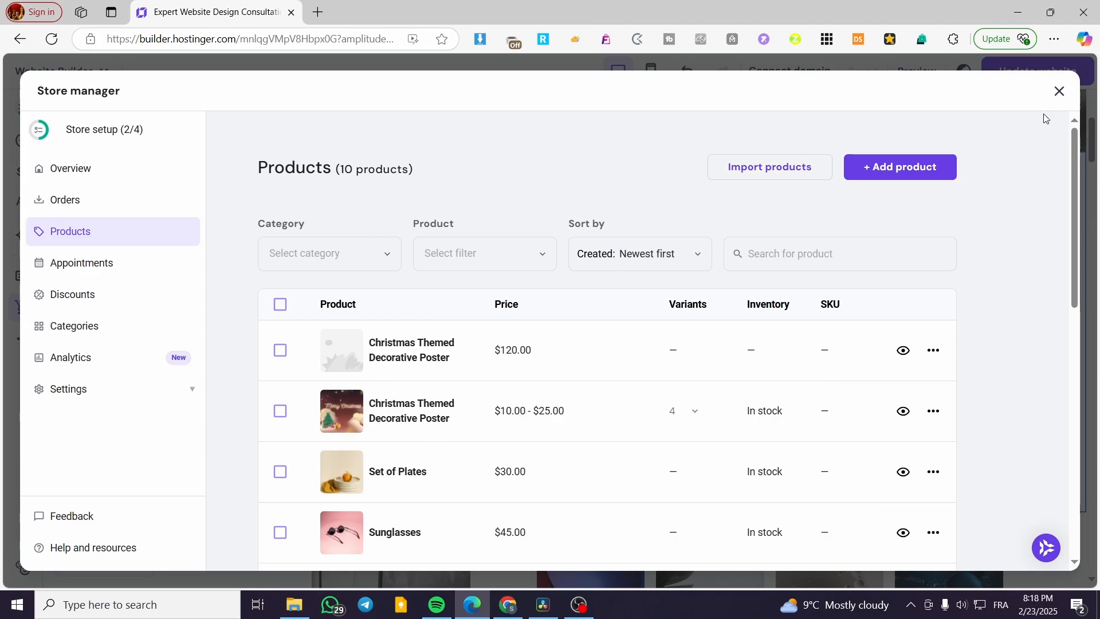
pyautogui.click(1058, 91)
pyautogui.click(484, 312)
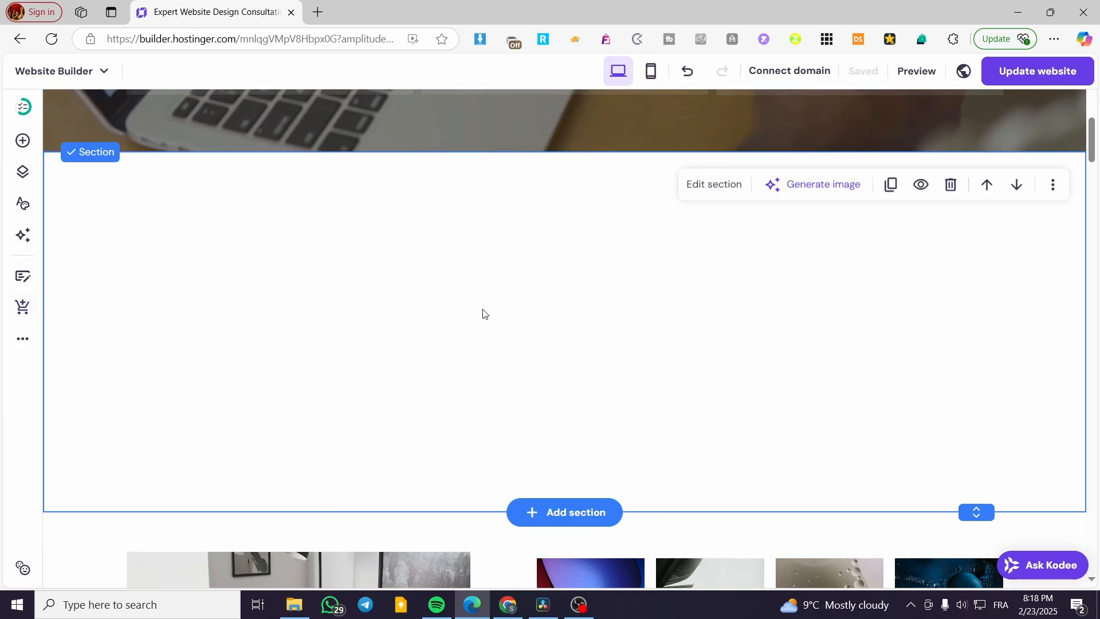
# Add an image element to the empty section and place it in the section's left half.
pyautogui.click(20, 143)
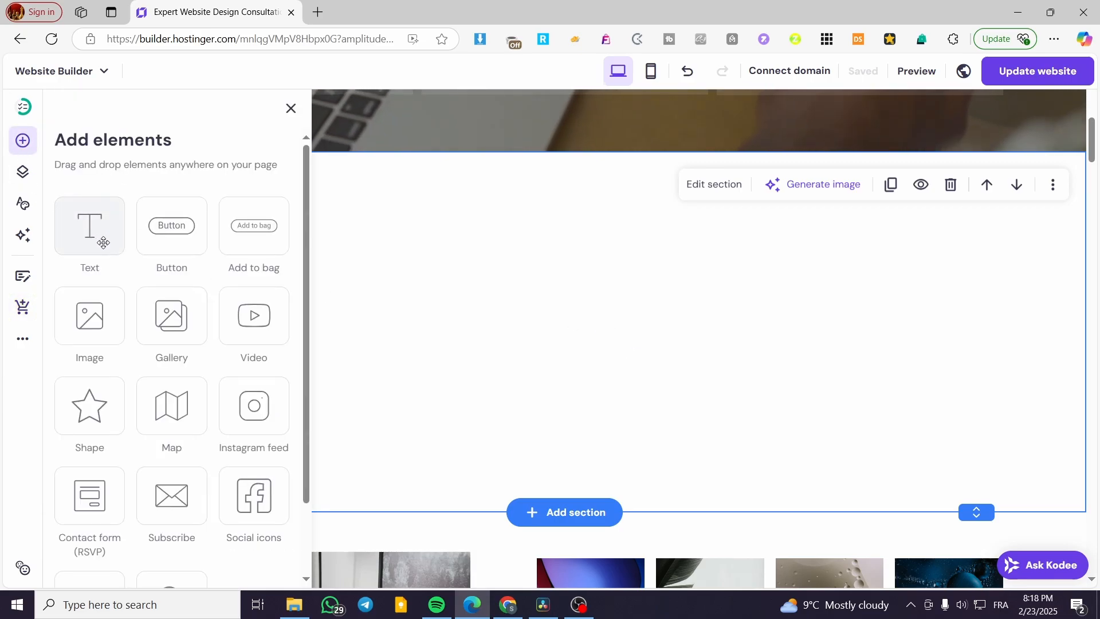
pyautogui.moveTo(109, 301); pyautogui.dragTo(410, 349)
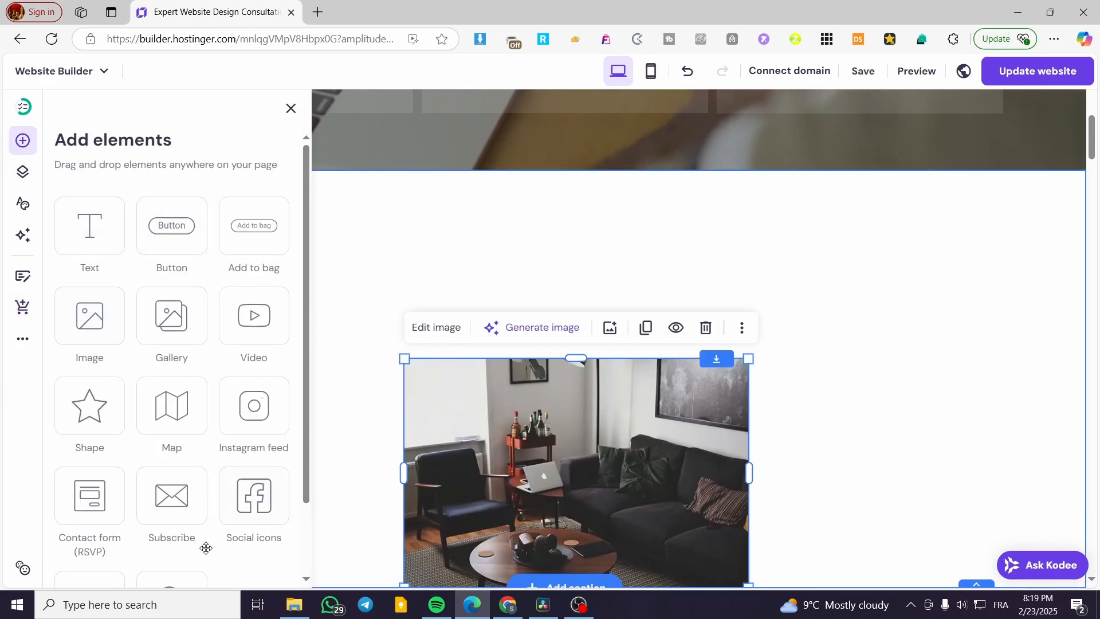
pyautogui.moveTo(548, 469); pyautogui.dragTo(282, 338)
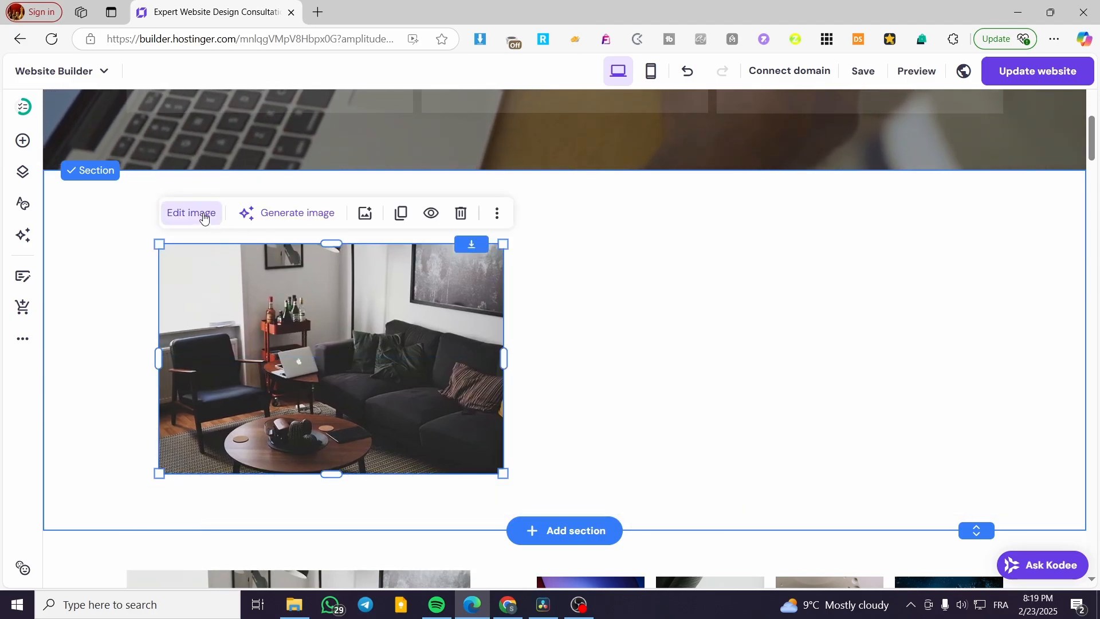
# Replace the placeholder image with the free photo of colorful plates on a wooden table, found by searching for "plates".
pyautogui.click(192, 212)
pyautogui.click(643, 347)
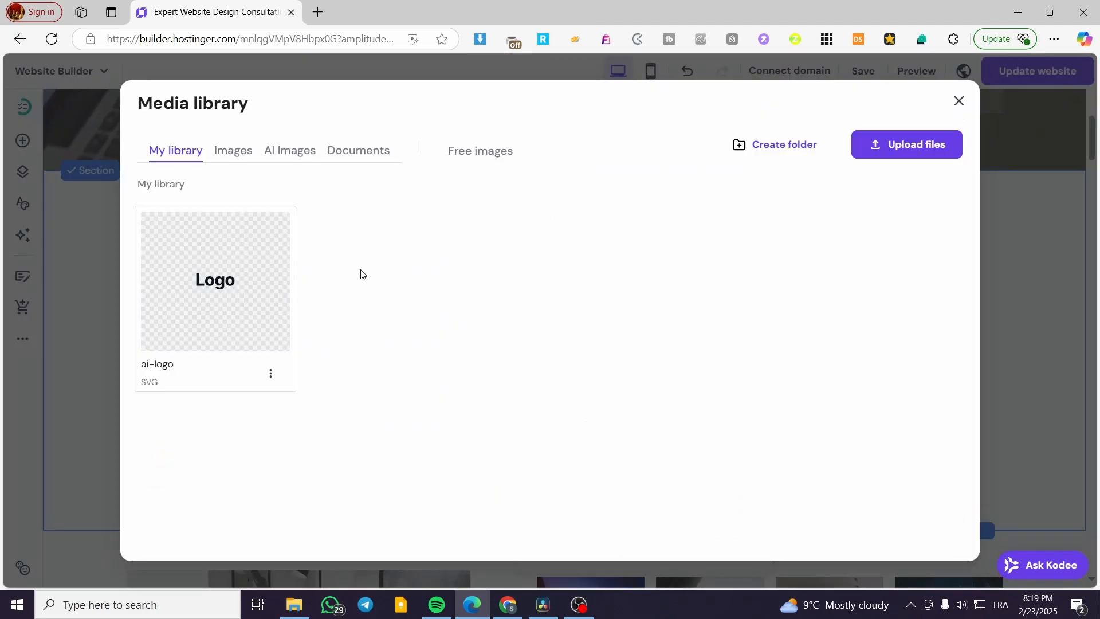
pyautogui.click(223, 159)
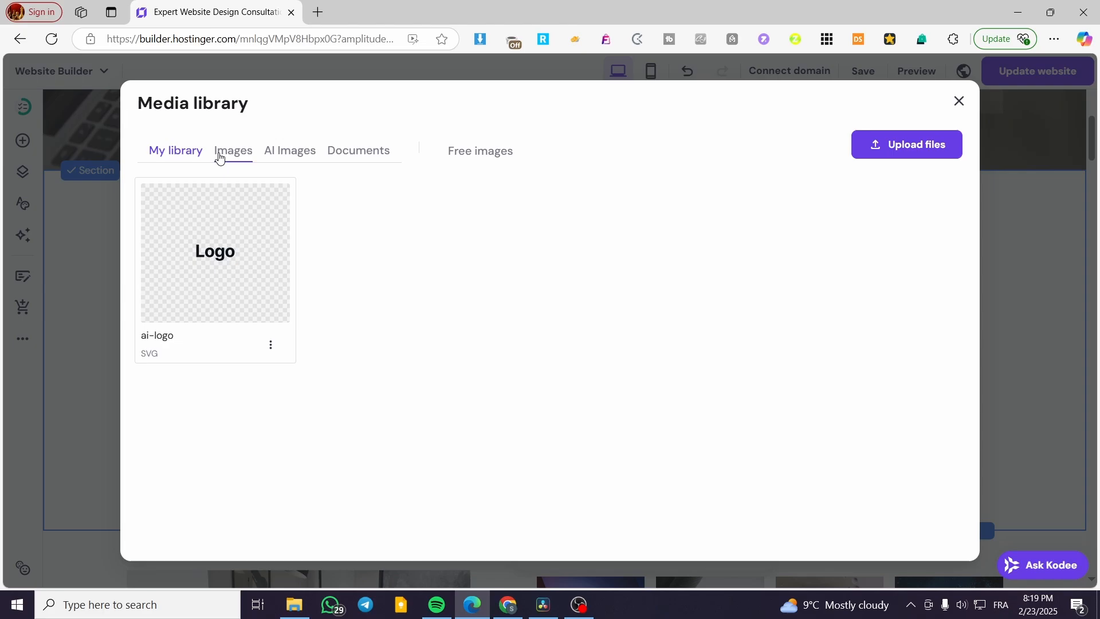
pyautogui.click(288, 157)
pyautogui.click(481, 154)
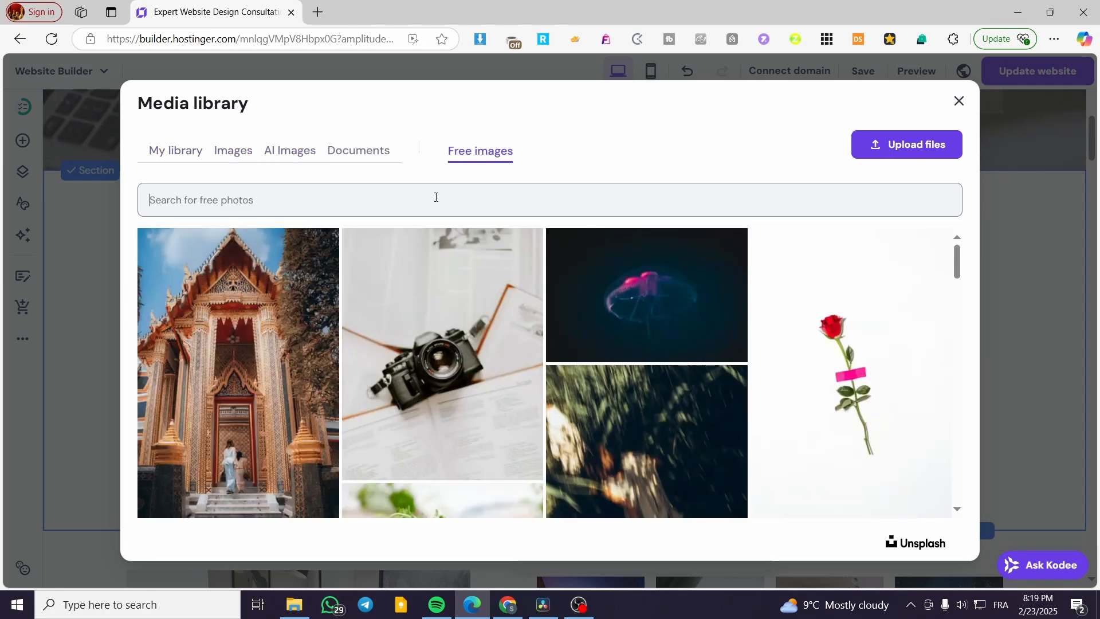
pyautogui.write('plates')
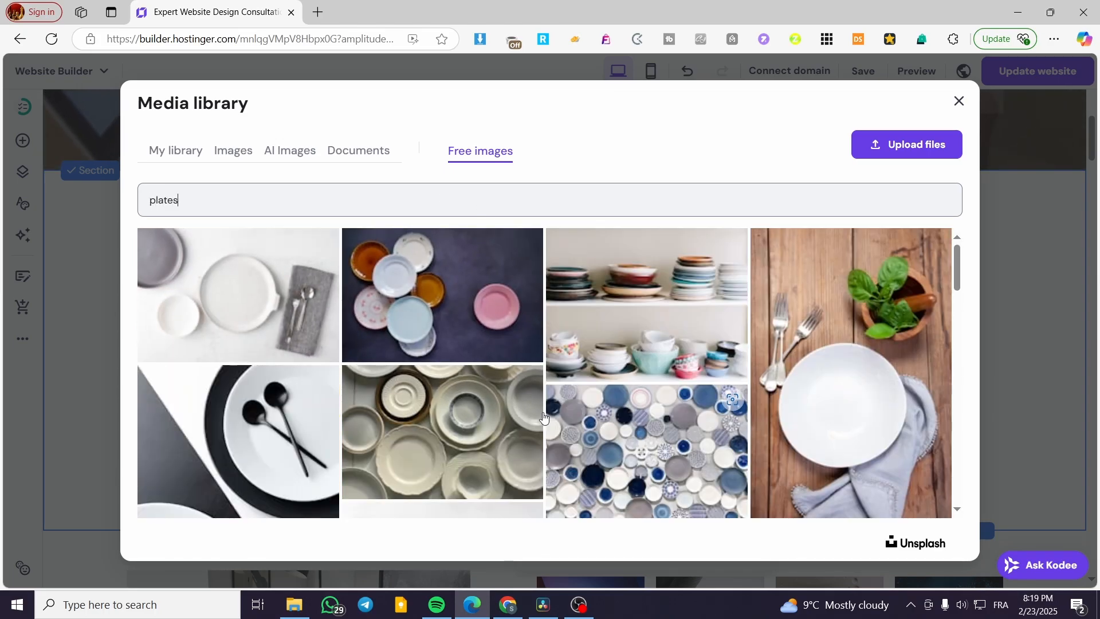
pyautogui.scroll(-5, 869, 403)
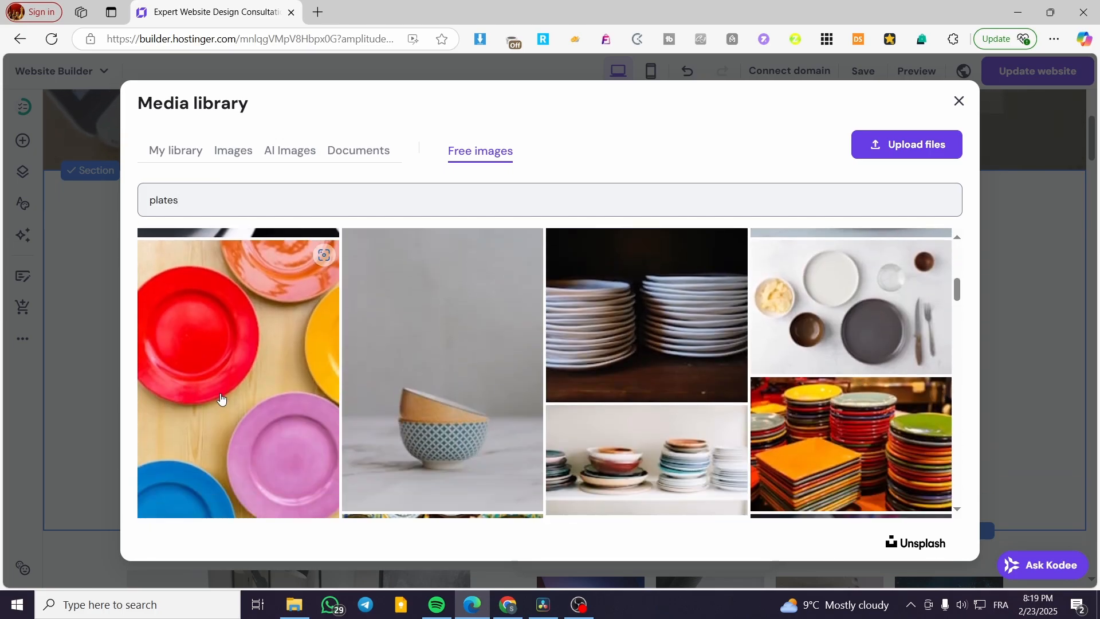
pyautogui.click(223, 398)
pyautogui.click(922, 535)
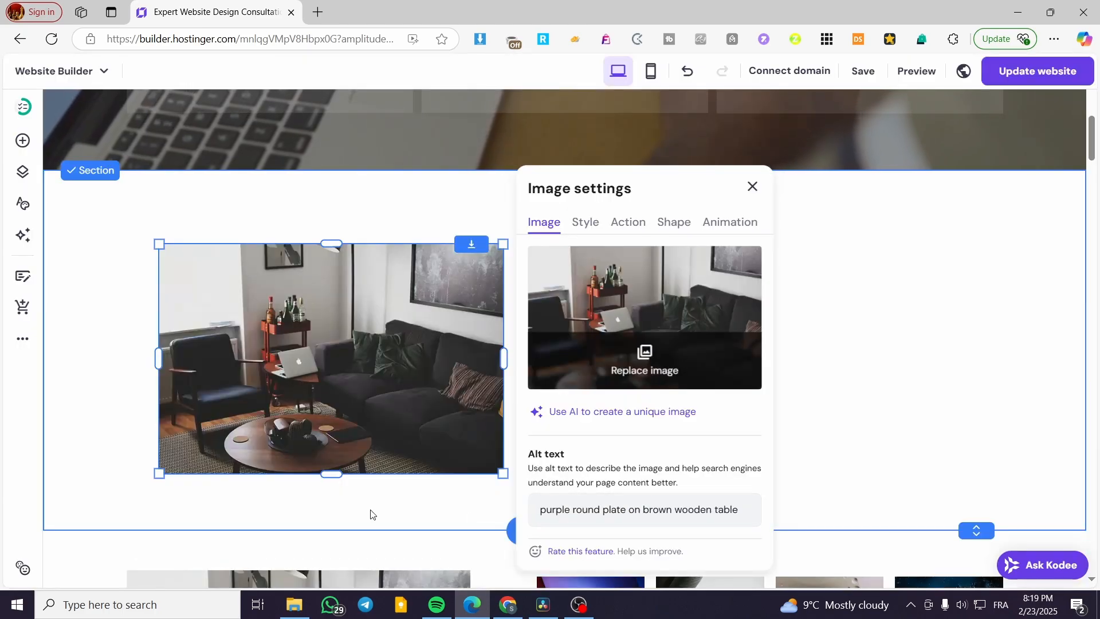
pyautogui.click(813, 309)
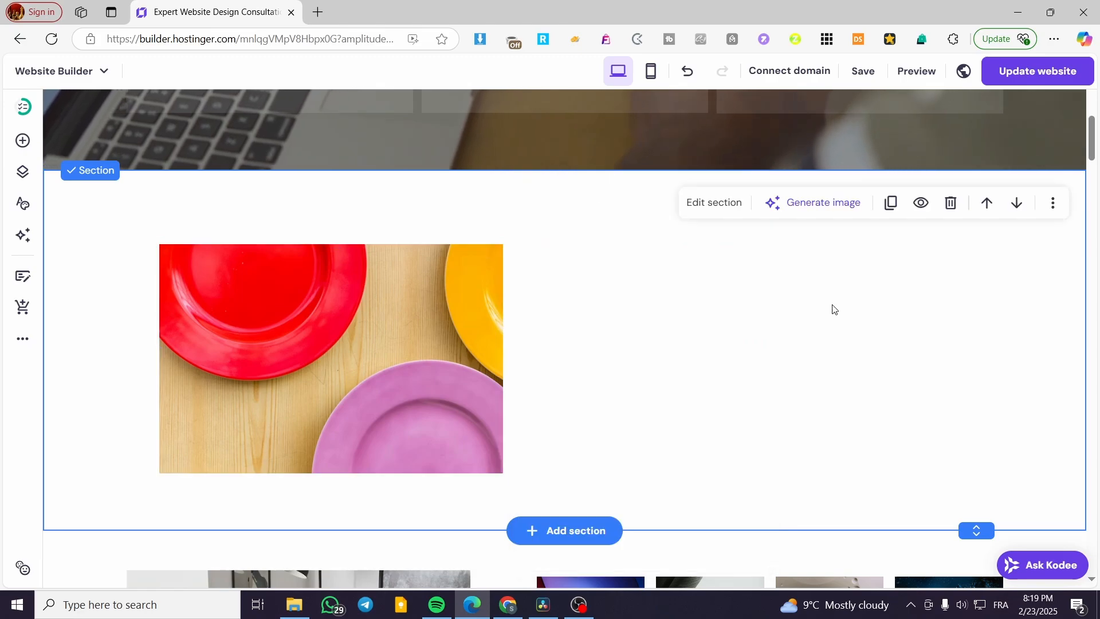
# Resize the plates image into a taller, narrower portrait shape and reposition it in the left half of the section.
pyautogui.click(406, 346)
pyautogui.moveTo(331, 243); pyautogui.dragTo(332, 187)
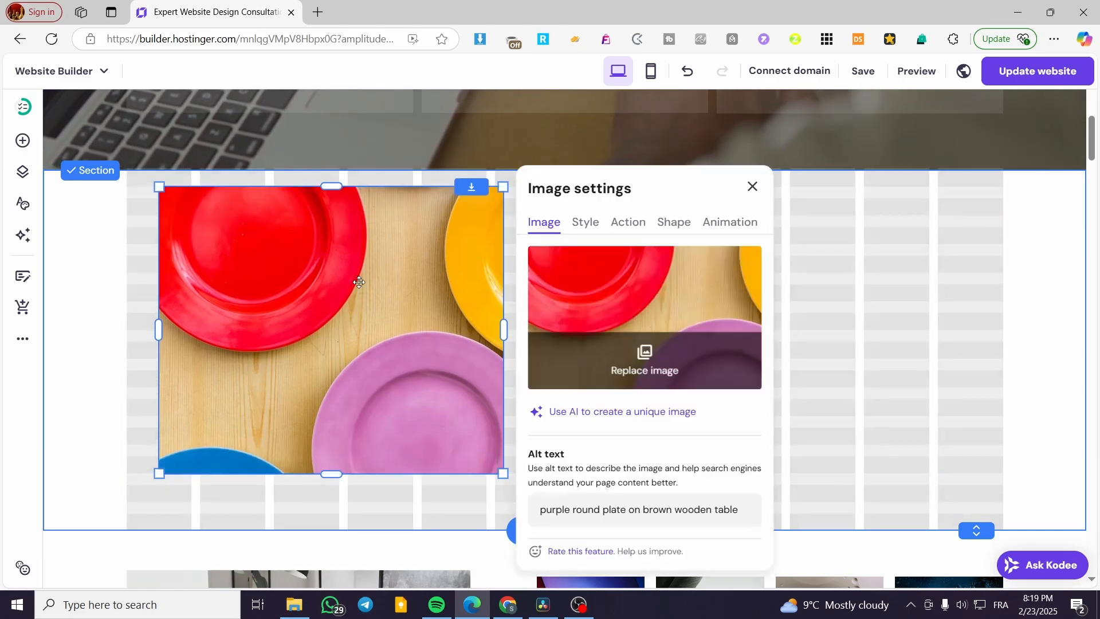
pyautogui.moveTo(338, 486); pyautogui.dragTo(338, 515)
pyautogui.moveTo(351, 422); pyautogui.dragTo(334, 425)
pyautogui.moveTo(489, 353); pyautogui.dragTo(413, 349)
pyautogui.moveTo(333, 360); pyautogui.dragTo(357, 358)
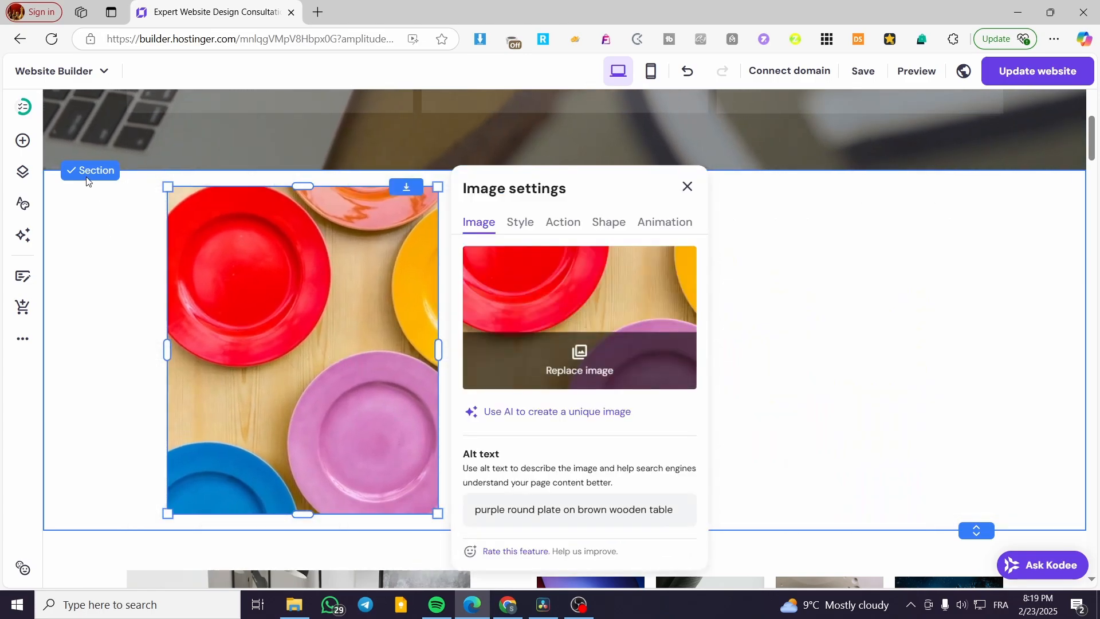
# Add a text element beside the top of the plates image and widen it to fit on one line.
pyautogui.click(21, 142)
pyautogui.moveTo(57, 217); pyautogui.dragTo(585, 466)
pyautogui.click(629, 341)
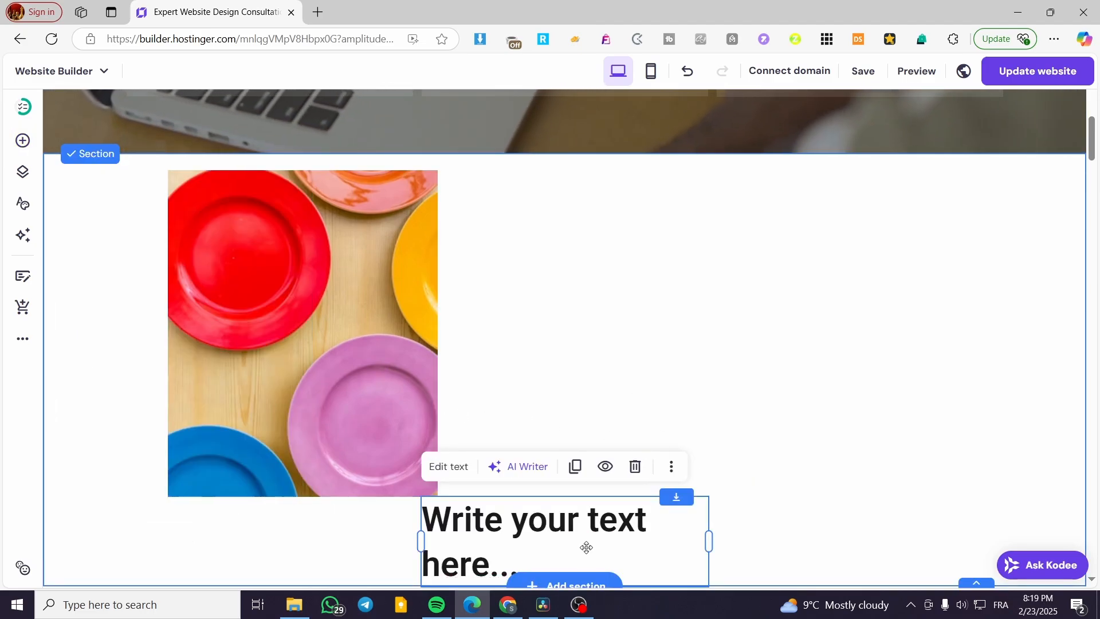
pyautogui.moveTo(584, 544); pyautogui.dragTo(642, 232)
pyautogui.moveTo(732, 224); pyautogui.dragTo(837, 228)
# Replace the placeholder text with the heading "3 Sets Of Colorful Plates".
pyautogui.doubleClick(792, 203)
pyautogui.hotkey('ctrl', 'a')
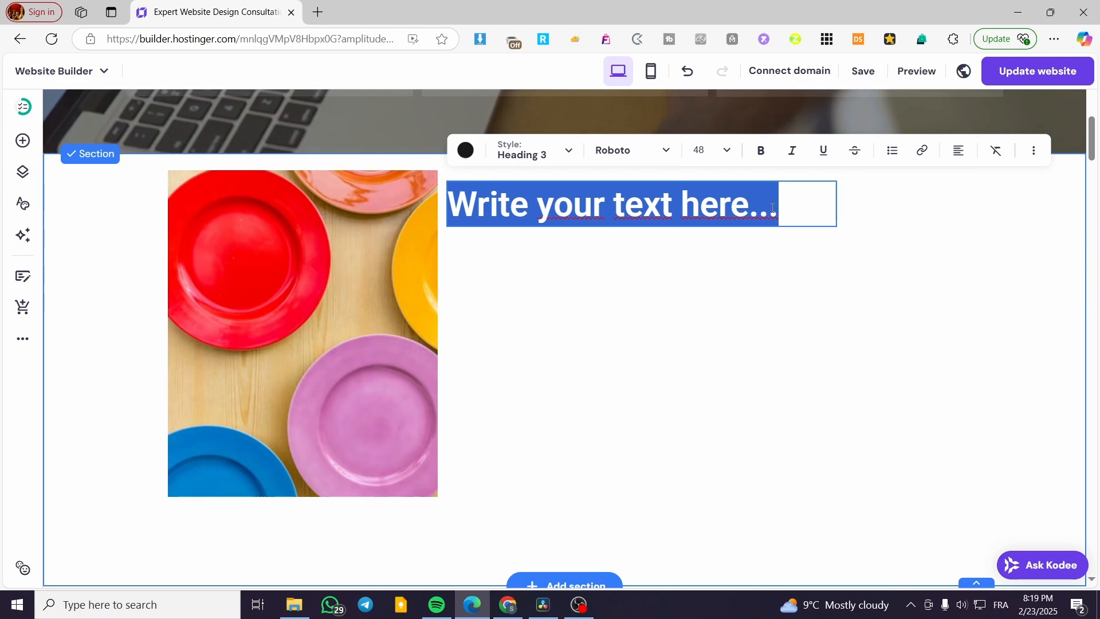
pyautogui.write('3')
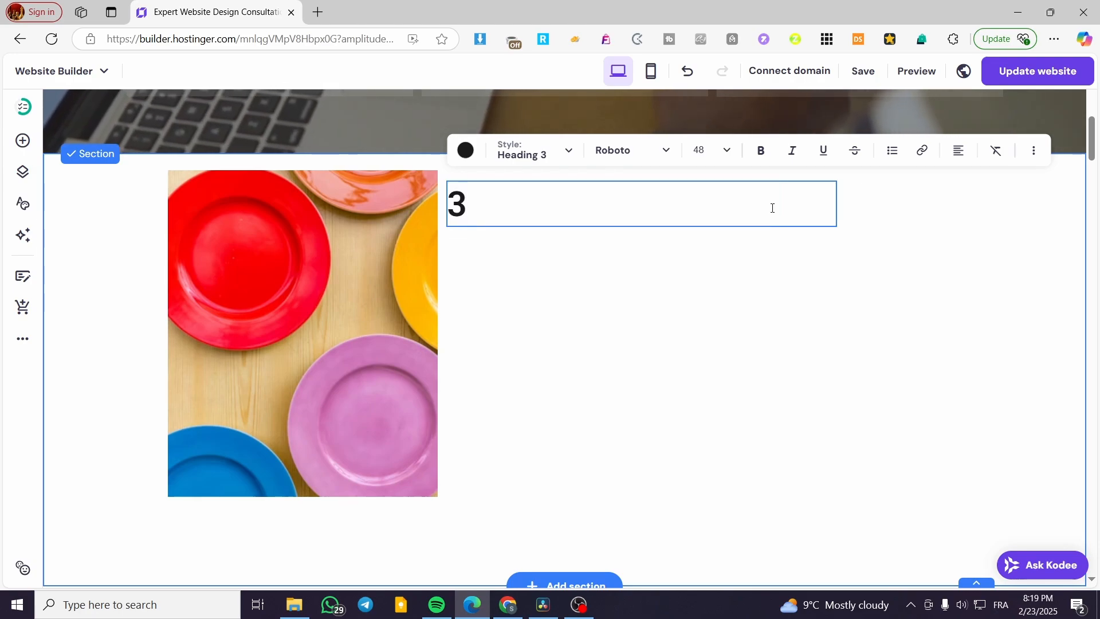
pyautogui.write(' Sets')
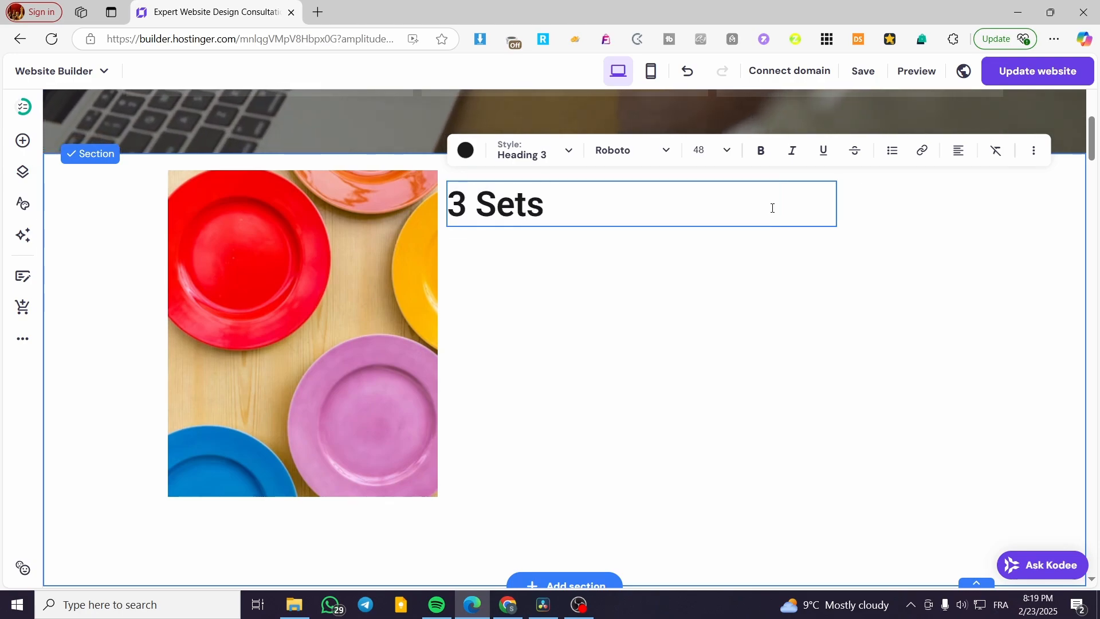
pyautogui.write(' Of Plate')
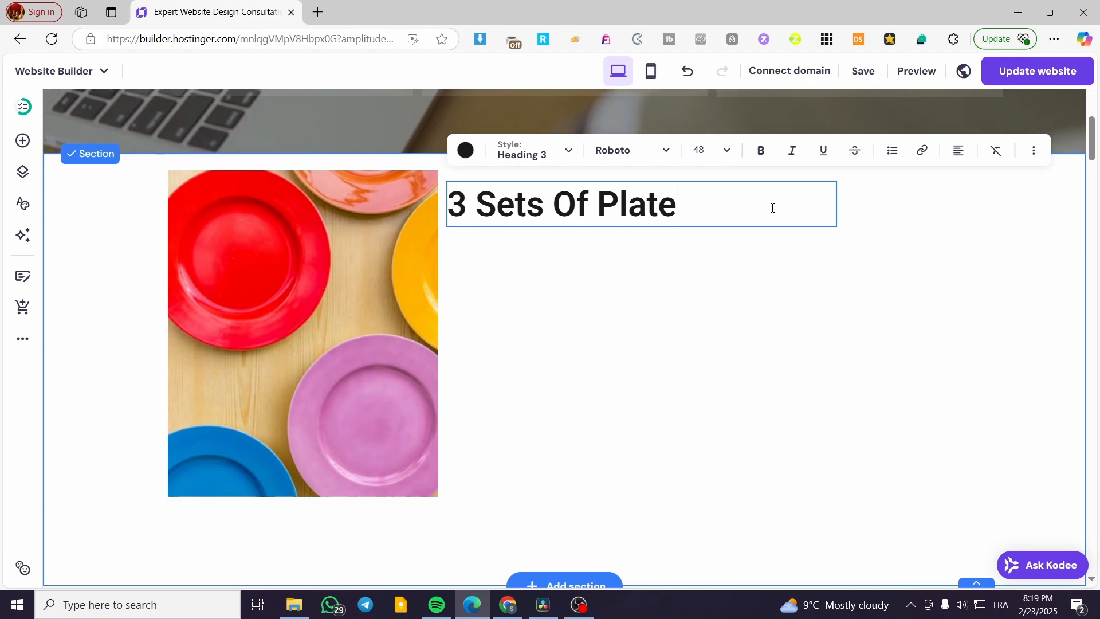
pyautogui.press('BackSpace')
pyautogui.press('BackSpace')
pyautogui.press('BackSpace')
pyautogui.press('BackSpace')
pyautogui.press('BackSpace')
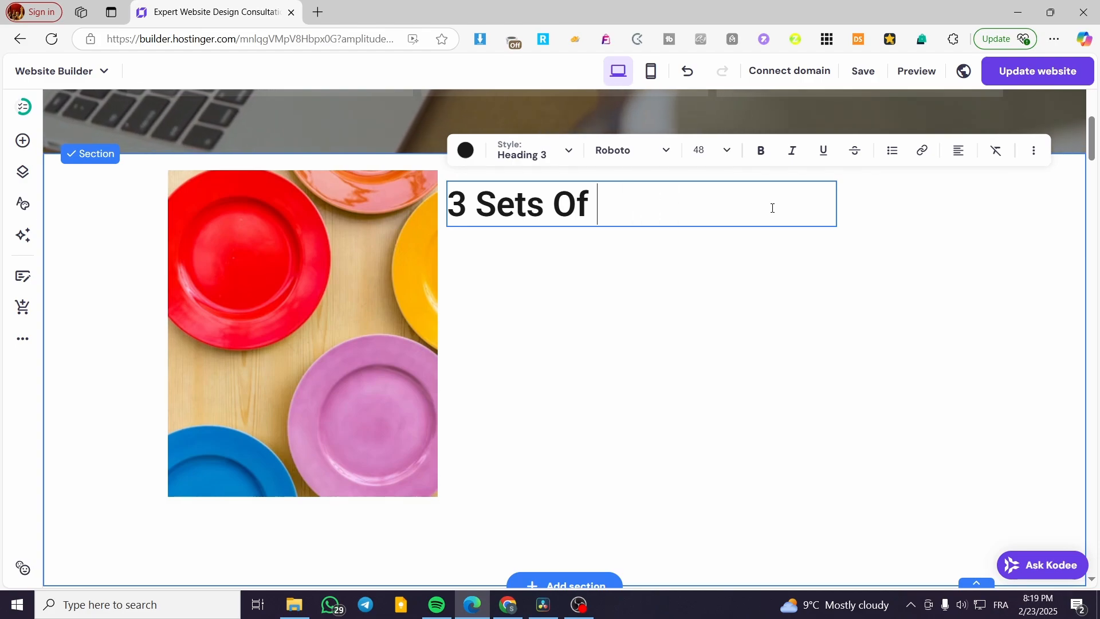
pyautogui.write('Colorful ')
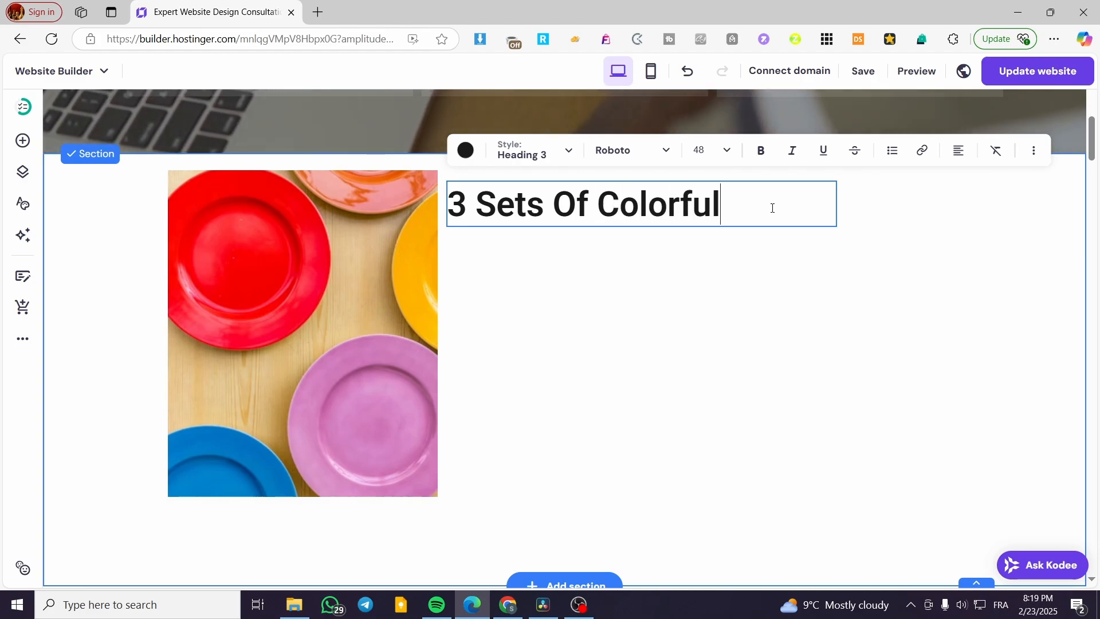
pyautogui.write('Plates')
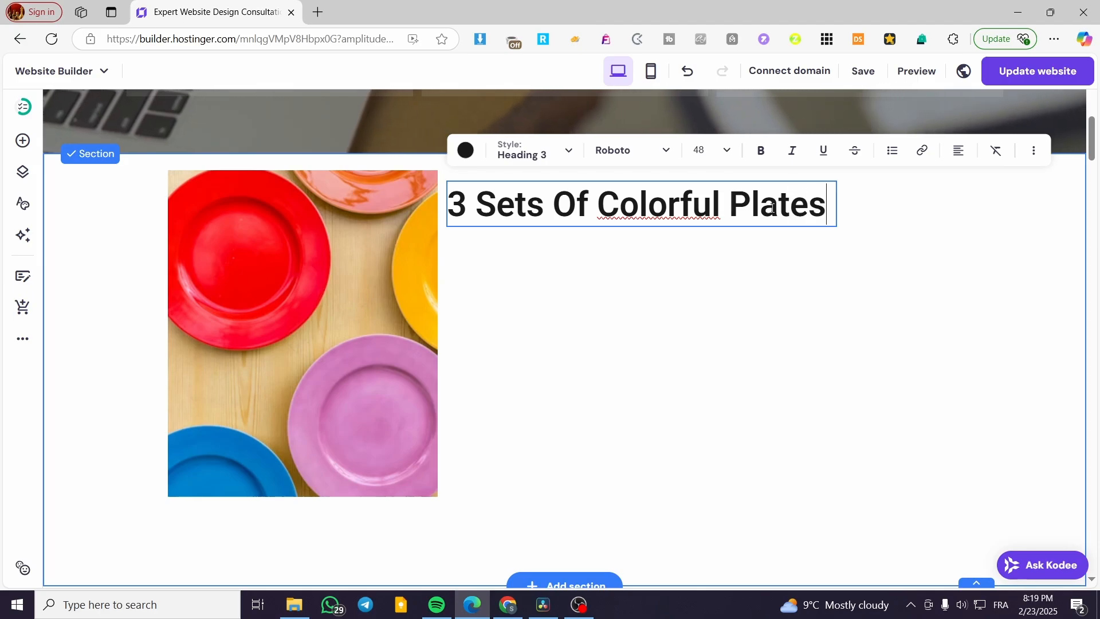
pyautogui.press('Escape')
# Change the "3 Sets Of Colorful Plates" heading's font to Oswald and shift it slightly away from the plates image.
pyautogui.moveTo(582, 216); pyautogui.dragTo(557, 199)
pyautogui.click(513, 141)
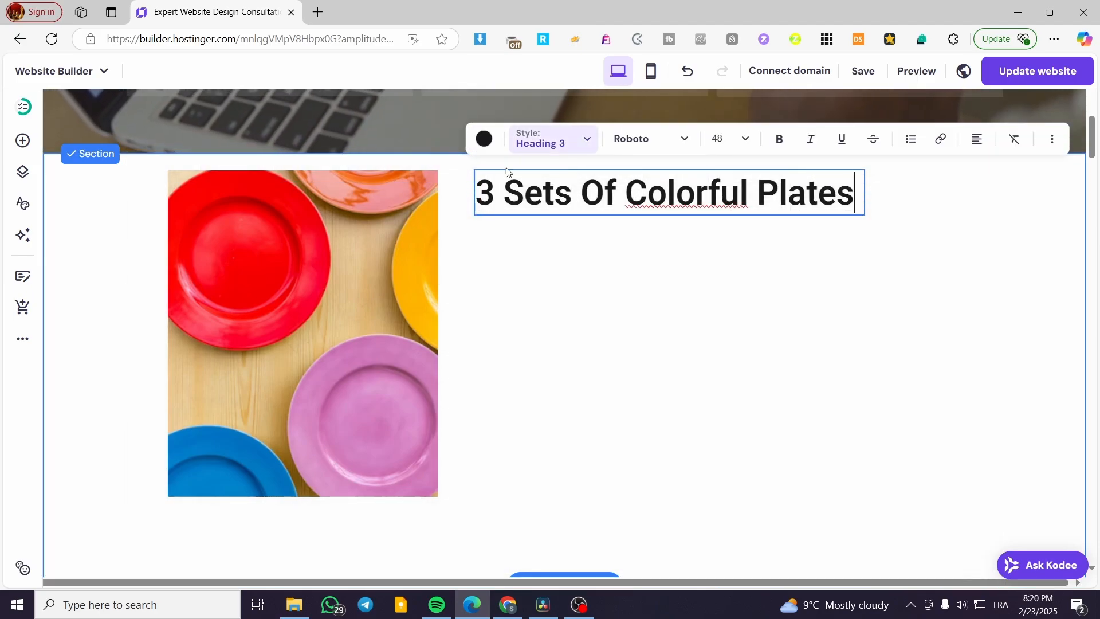
pyautogui.click(584, 142)
pyautogui.click(642, 140)
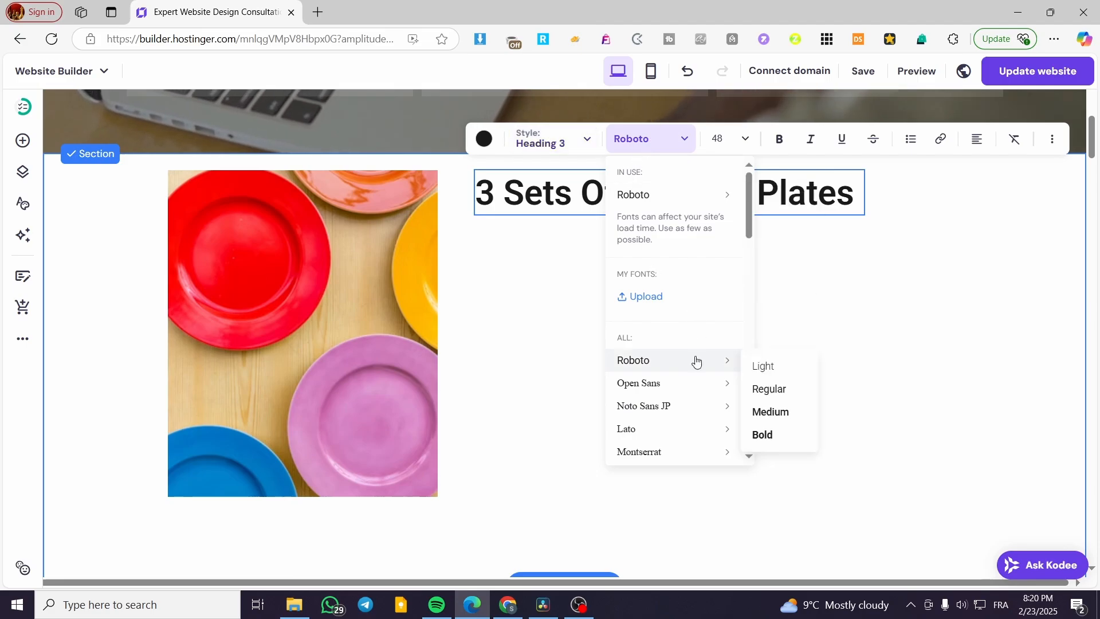
pyautogui.scroll(-1, 687, 407)
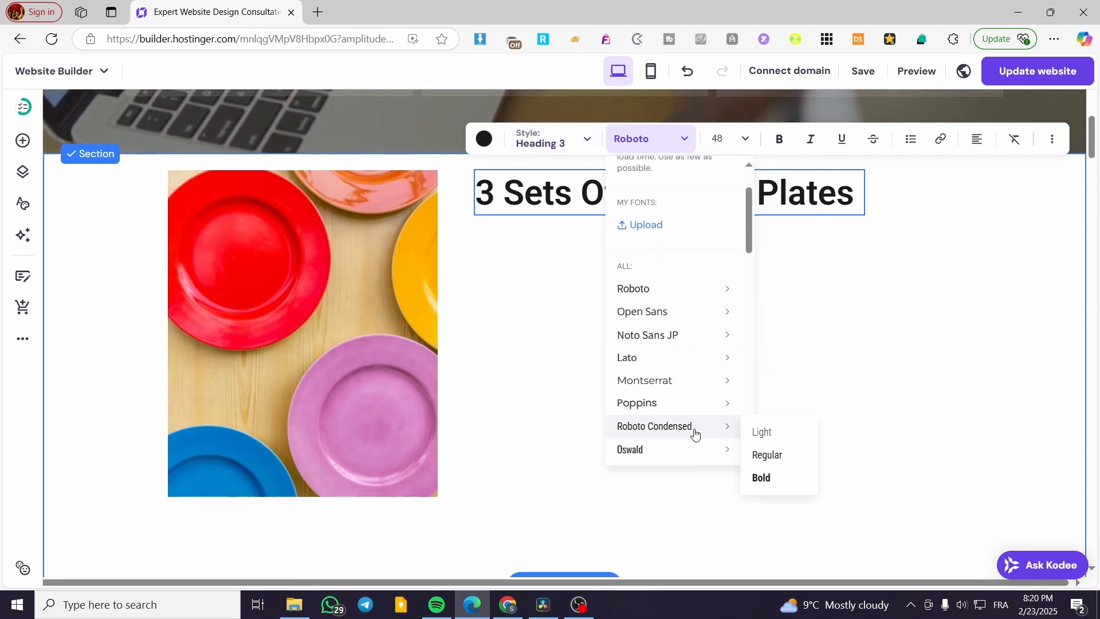
pyautogui.click(756, 452)
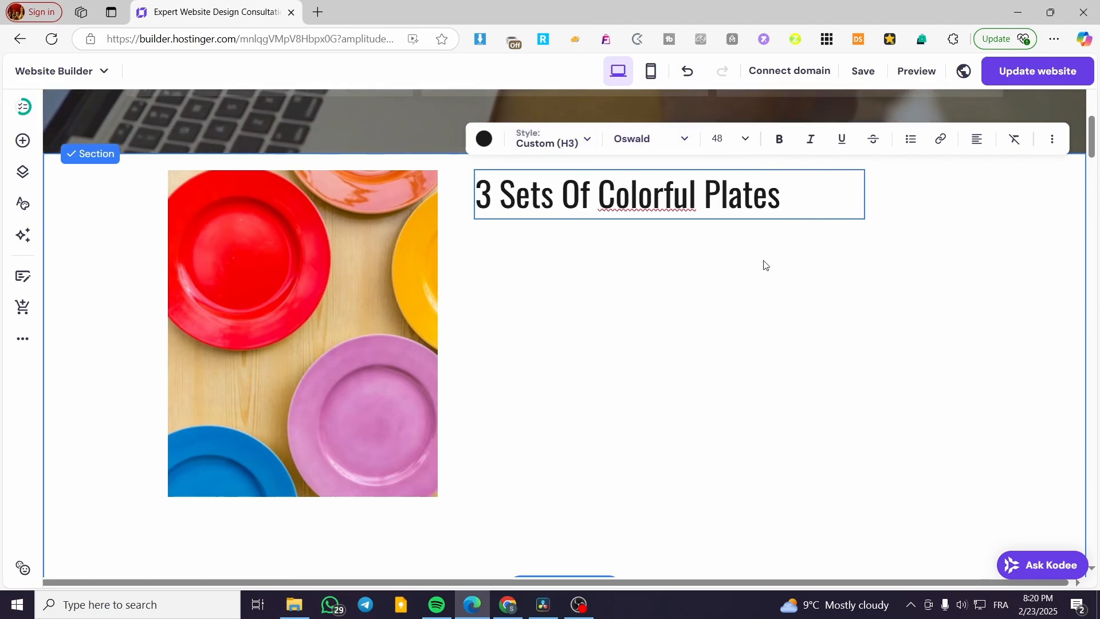
pyautogui.moveTo(554, 175)
pyautogui.mouseDown()
pyautogui.moveTo(541, 177)
pyautogui.moveTo(554, 190)
pyautogui.mouseUp()
# Add a second text element, place it below the heading and widen it so the placeholder fits on one line.
pyautogui.click(23, 141)
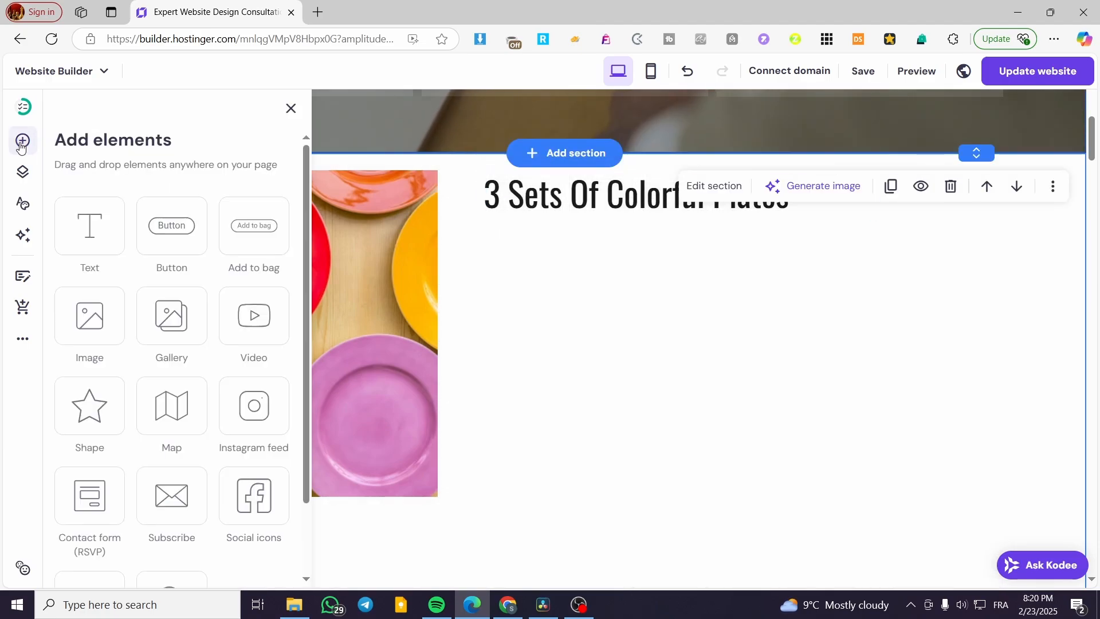
pyautogui.click(91, 224)
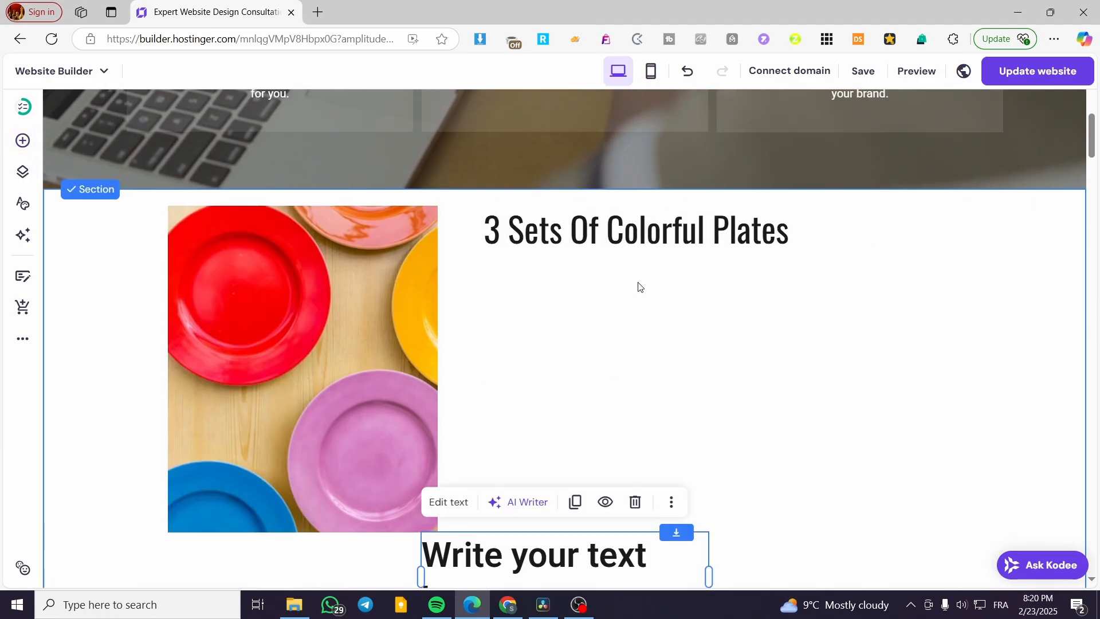
pyautogui.scroll(-2, 745, 432)
pyautogui.moveTo(683, 437); pyautogui.dragTo(854, 230)
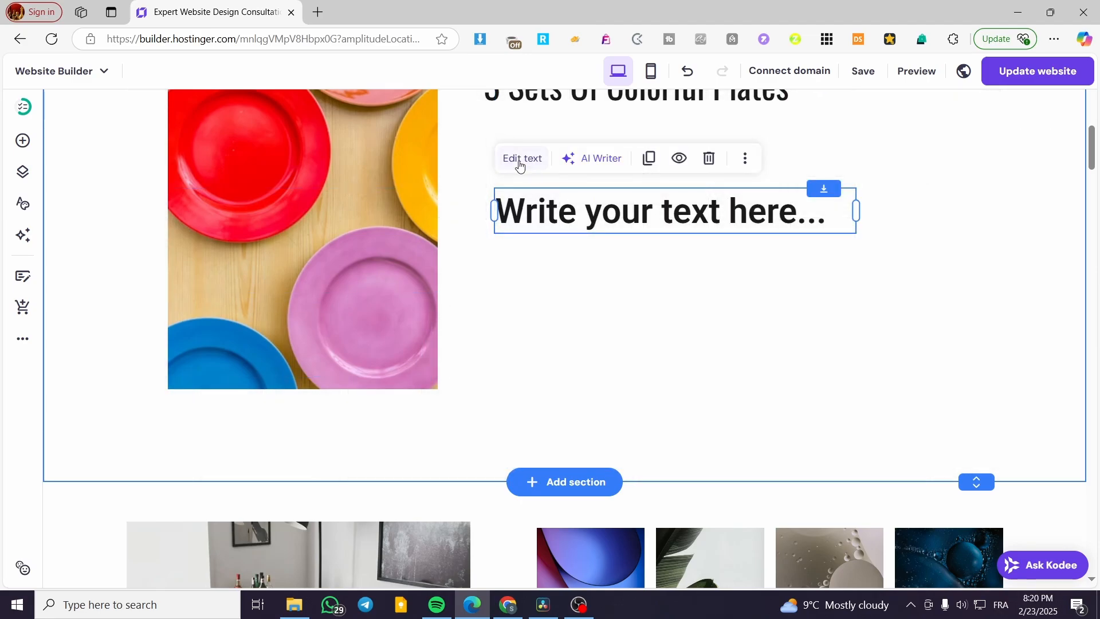
# Apply the Heading 6 style to the new text element and replace its placeholder with "Price: 30$".
pyautogui.click(519, 161)
pyautogui.click(551, 158)
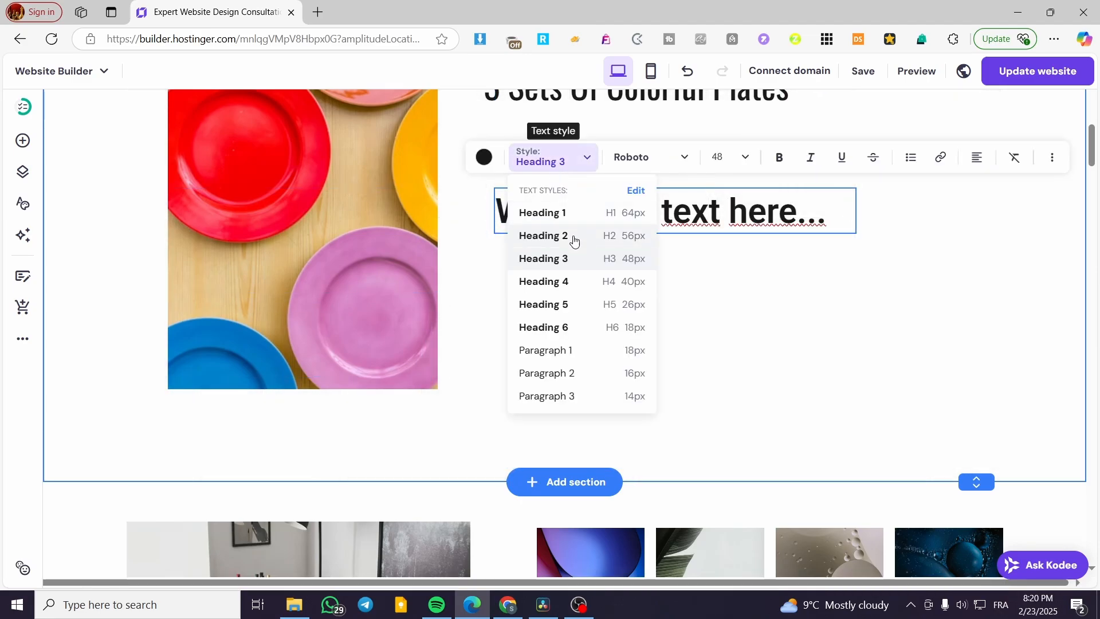
pyautogui.click(591, 327)
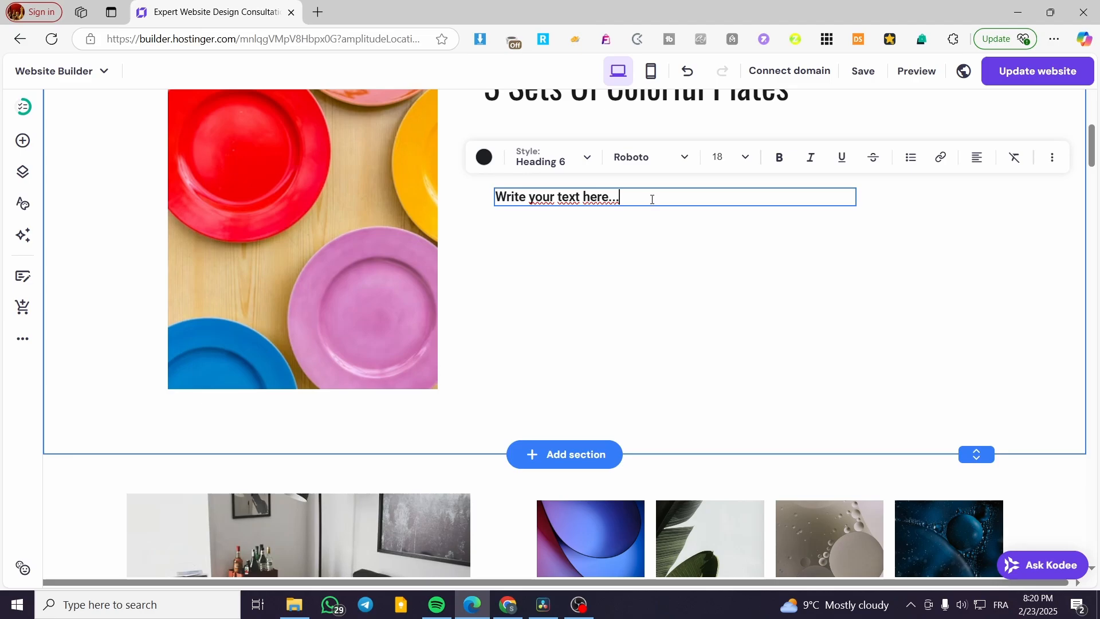
pyautogui.moveTo(652, 200); pyautogui.dragTo(496, 196)
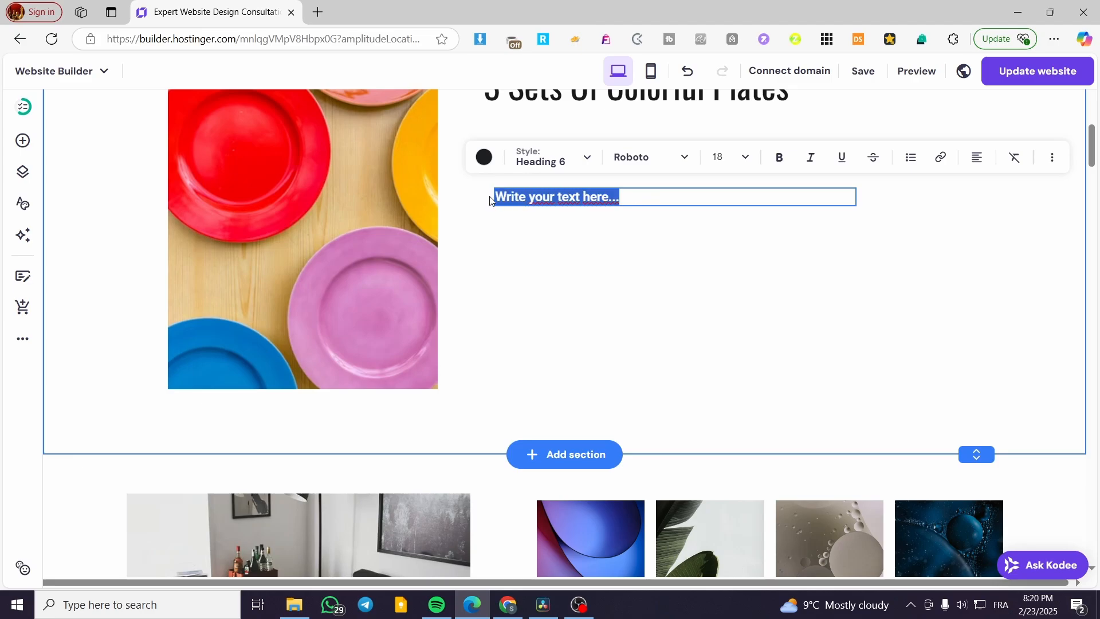
pyautogui.write('30$')
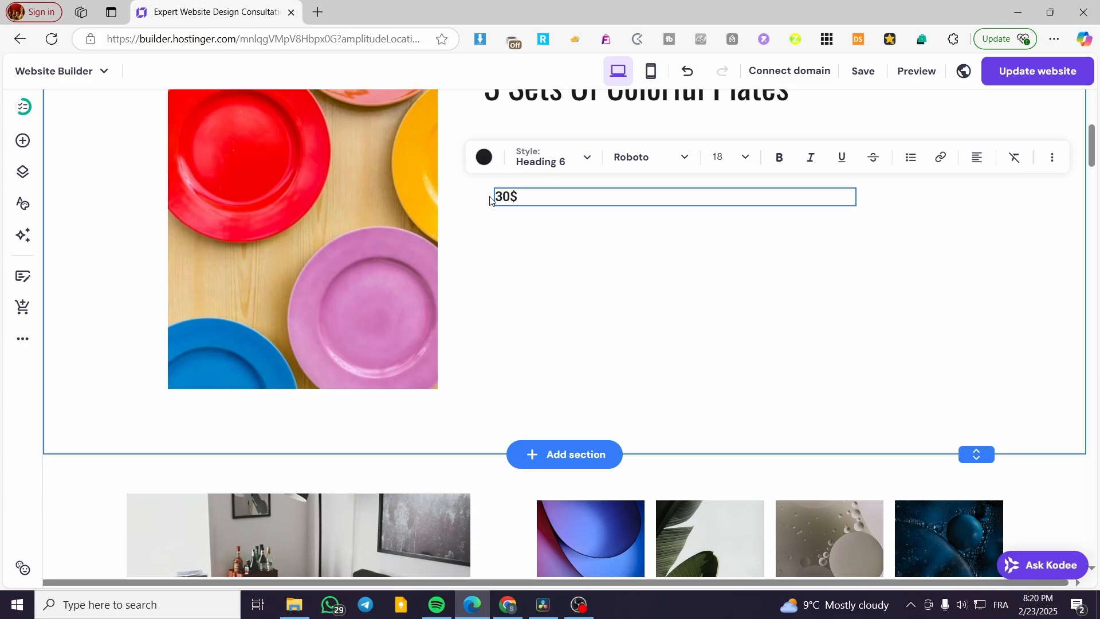
pyautogui.click(507, 219)
pyautogui.click(526, 196)
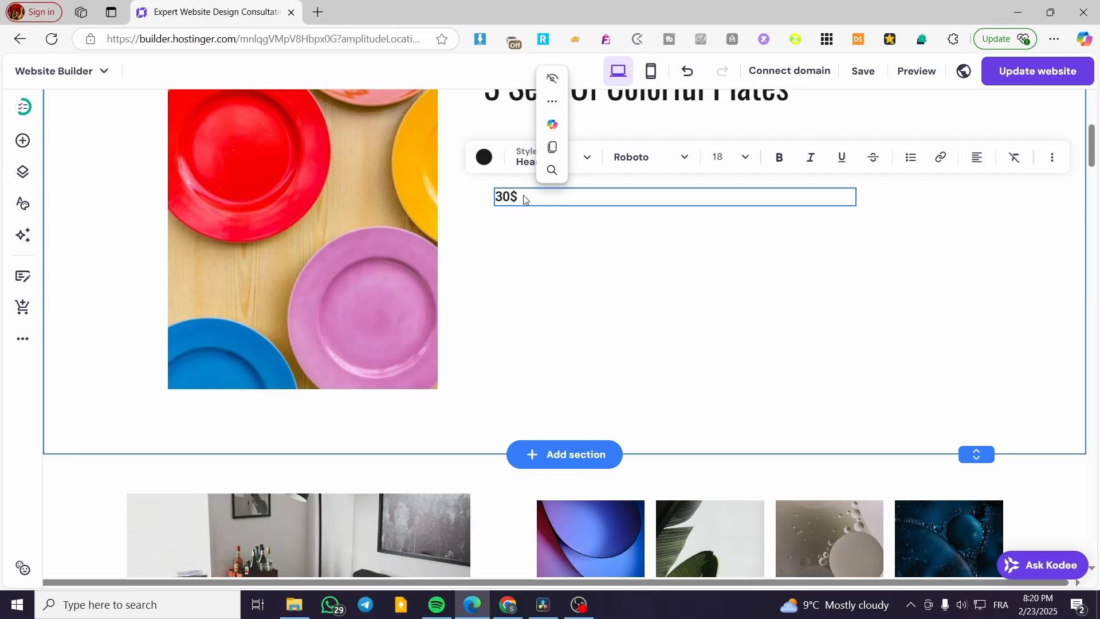
pyautogui.click(504, 198)
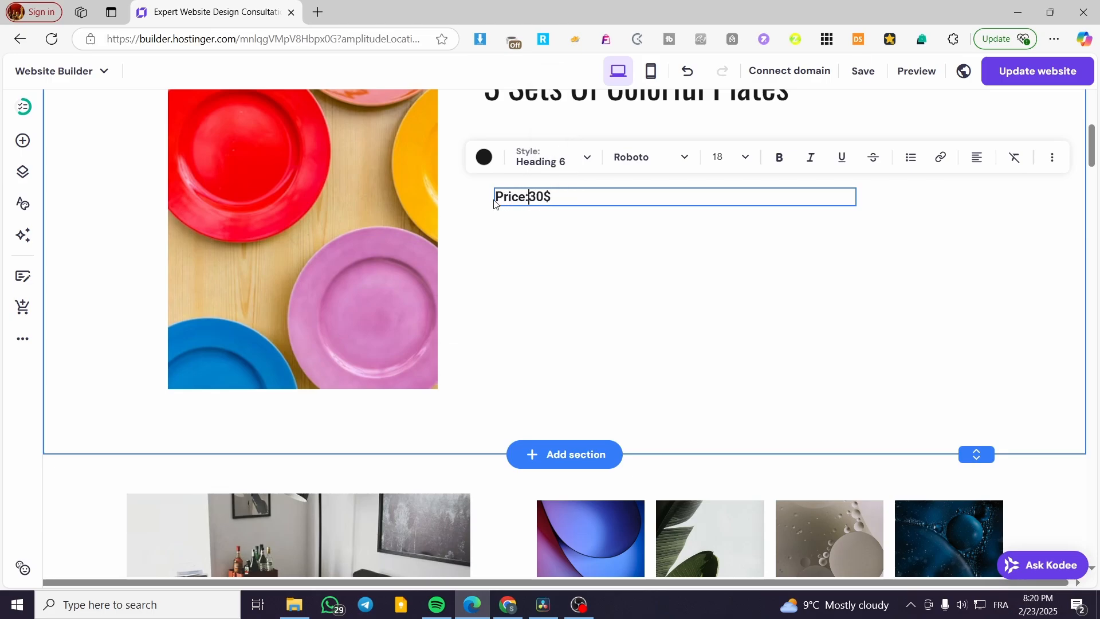
pyautogui.press('Escape')
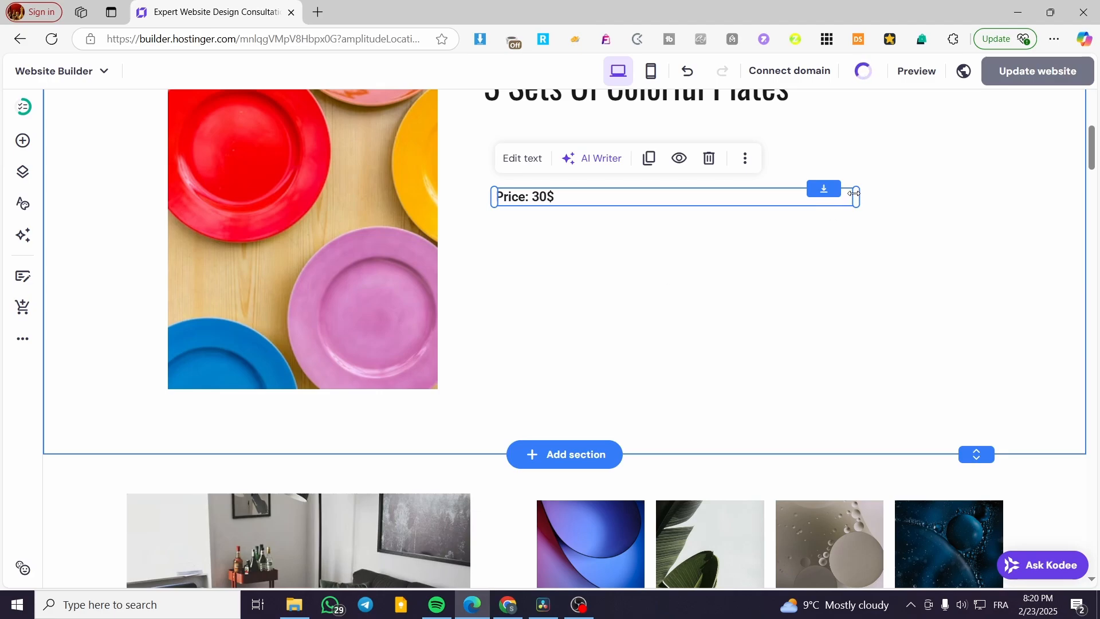
# Narrow the price text box to fit its content and position it directly under the heading, near its starting edge.
pyautogui.moveTo(856, 194); pyautogui.dragTo(524, 127)
pyautogui.click(528, 222)
pyautogui.click(548, 297)
pyautogui.scroll(1, 548, 327)
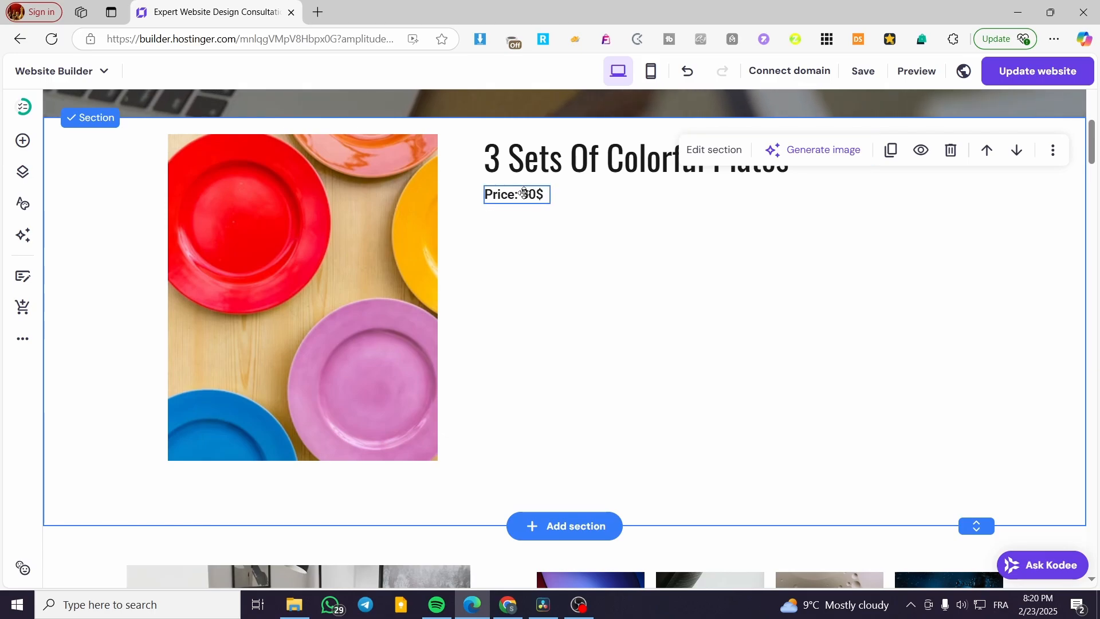
pyautogui.moveTo(524, 193)
pyautogui.mouseDown()
pyautogui.moveTo(536, 195)
pyautogui.moveTo(512, 191)
pyautogui.mouseUp()
pyautogui.click(528, 318)
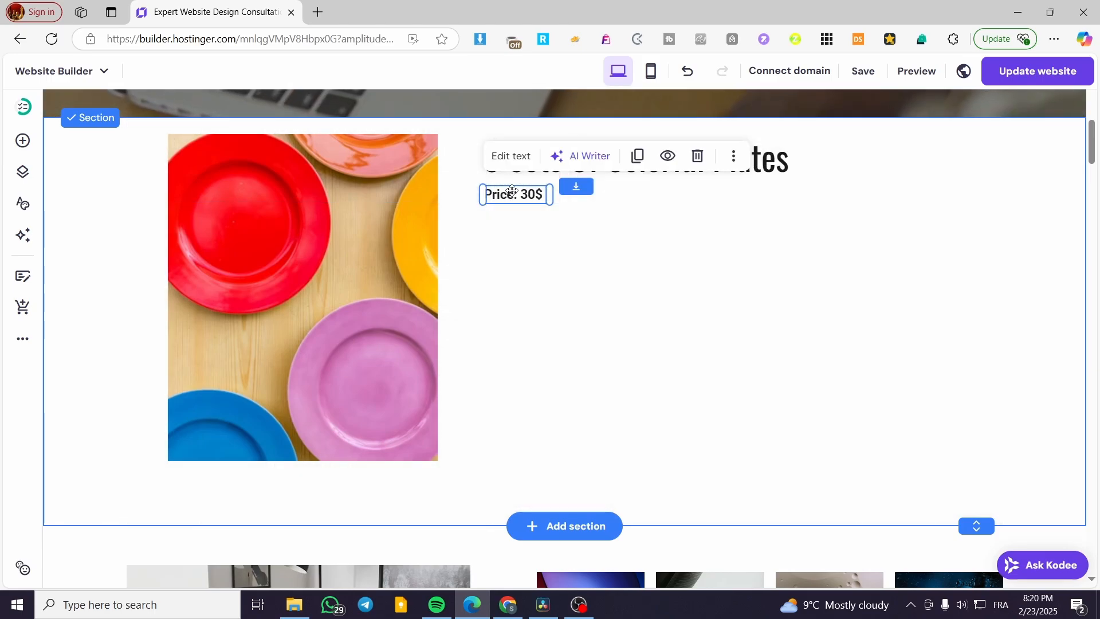
pyautogui.moveTo(511, 191)
pyautogui.mouseDown()
pyautogui.moveTo(531, 197)
pyautogui.moveTo(523, 206)
pyautogui.mouseUp()
pyautogui.click(557, 241)
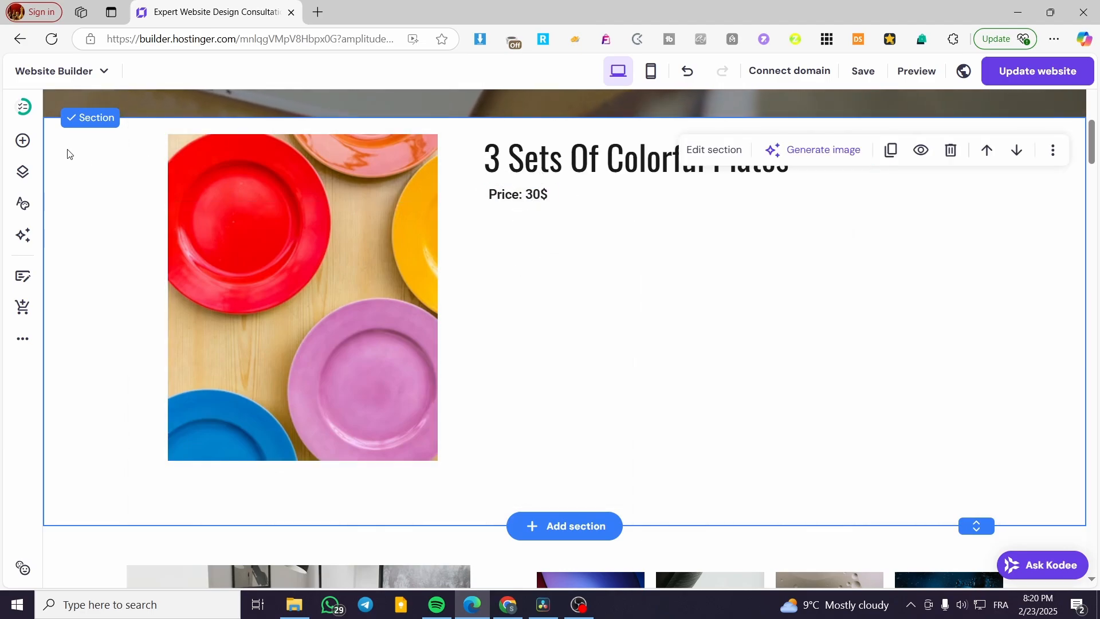
# Add a third text element to the product section and widen it so the placeholder fits on one line.
pyautogui.click(23, 140)
pyautogui.click(88, 225)
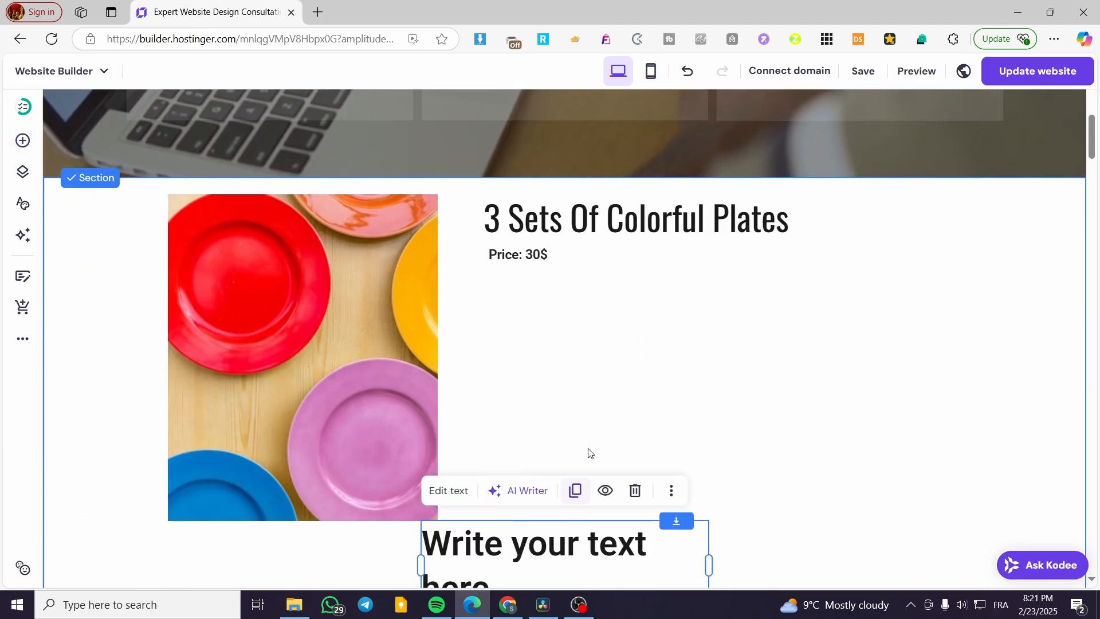
pyautogui.scroll(-2, 589, 453)
pyautogui.moveTo(712, 431); pyautogui.dragTo(807, 410)
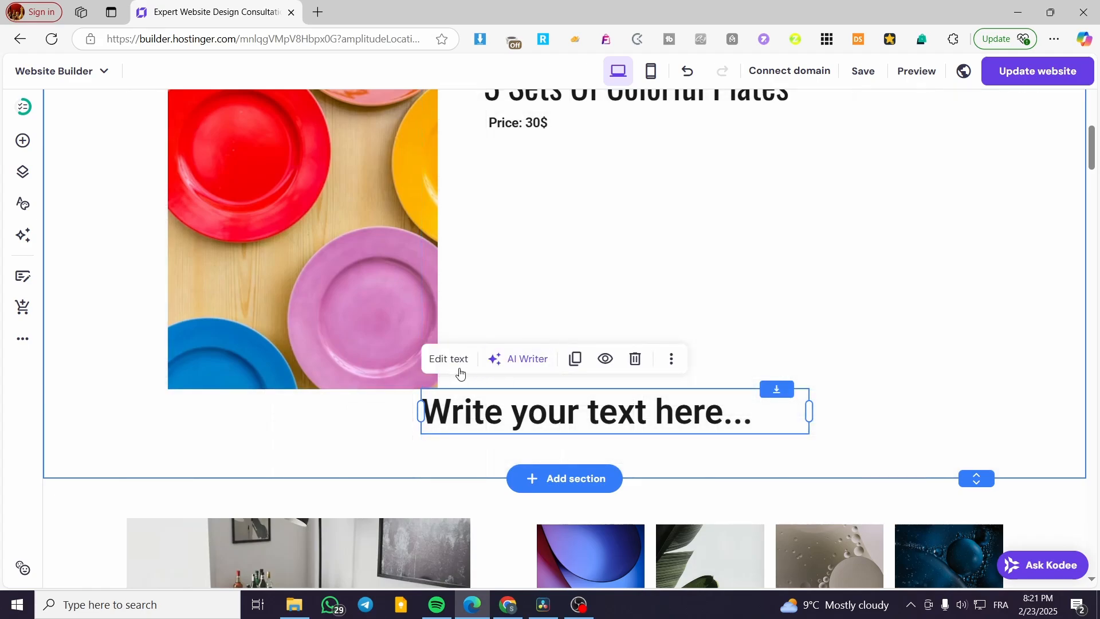
# Apply the Paragraph 1 style to the new text element and move it directly below the price.
pyautogui.click(452, 359)
pyautogui.click(504, 358)
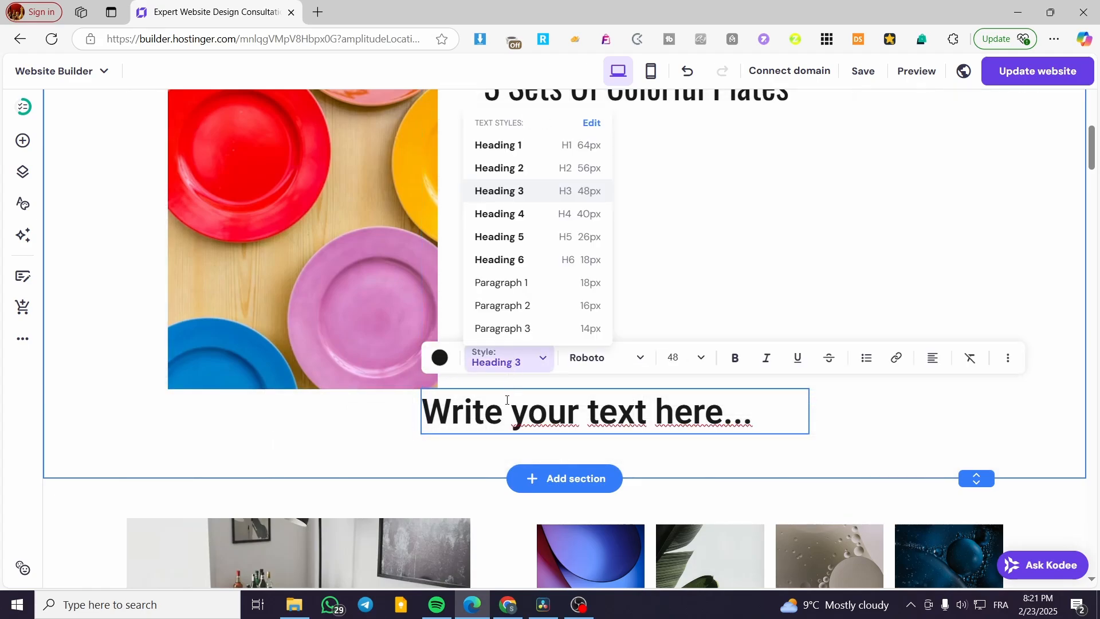
pyautogui.click(539, 307)
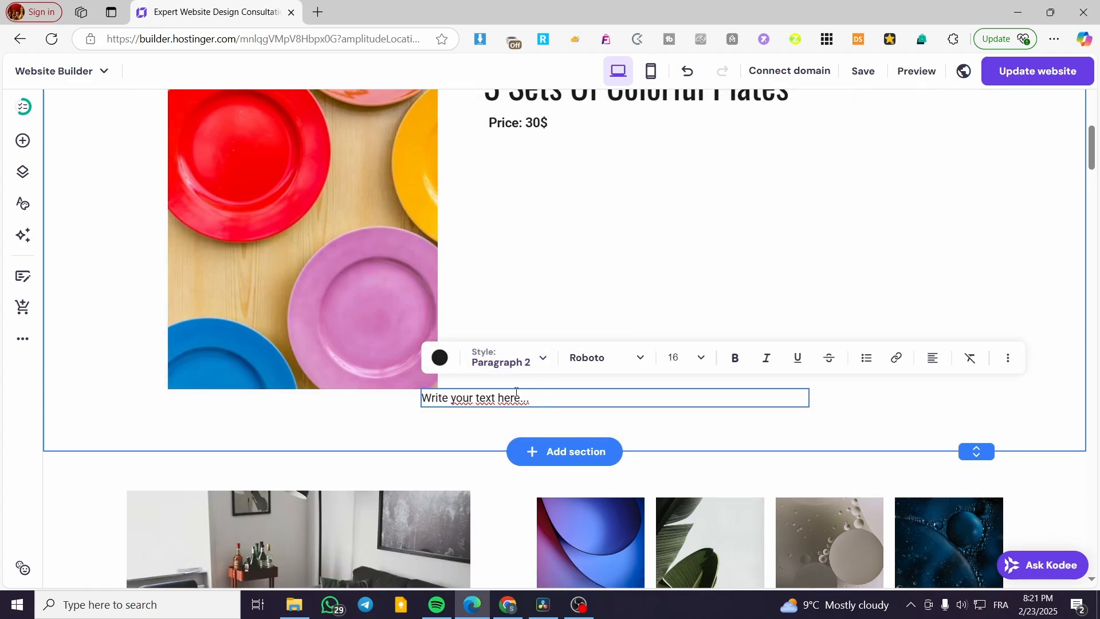
pyautogui.click(504, 358)
pyautogui.click(550, 282)
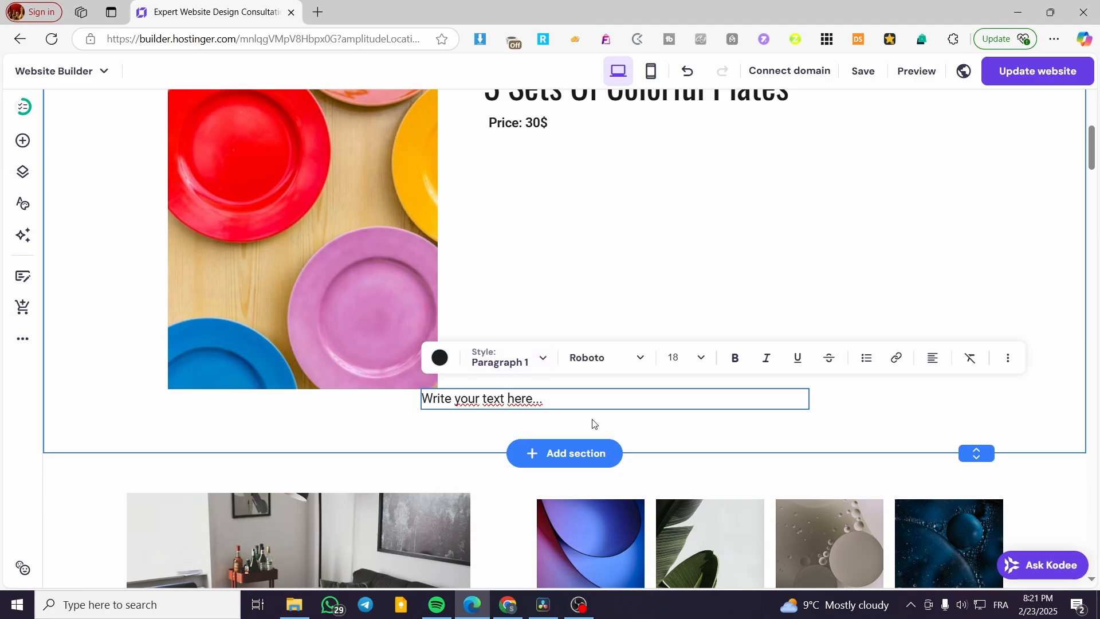
pyautogui.moveTo(498, 402); pyautogui.dragTo(567, 148)
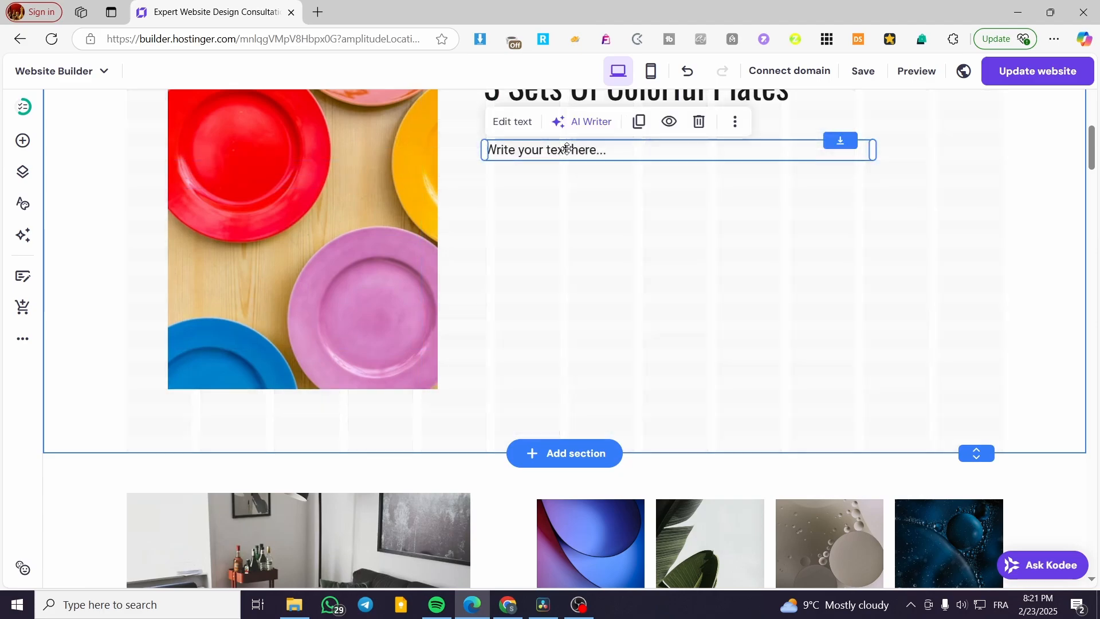
# Replace the paragraph's placeholder with the description "3 coloful plates in just on set: red Blue and purple".
pyautogui.doubleClick(567, 149)
pyautogui.click(544, 156)
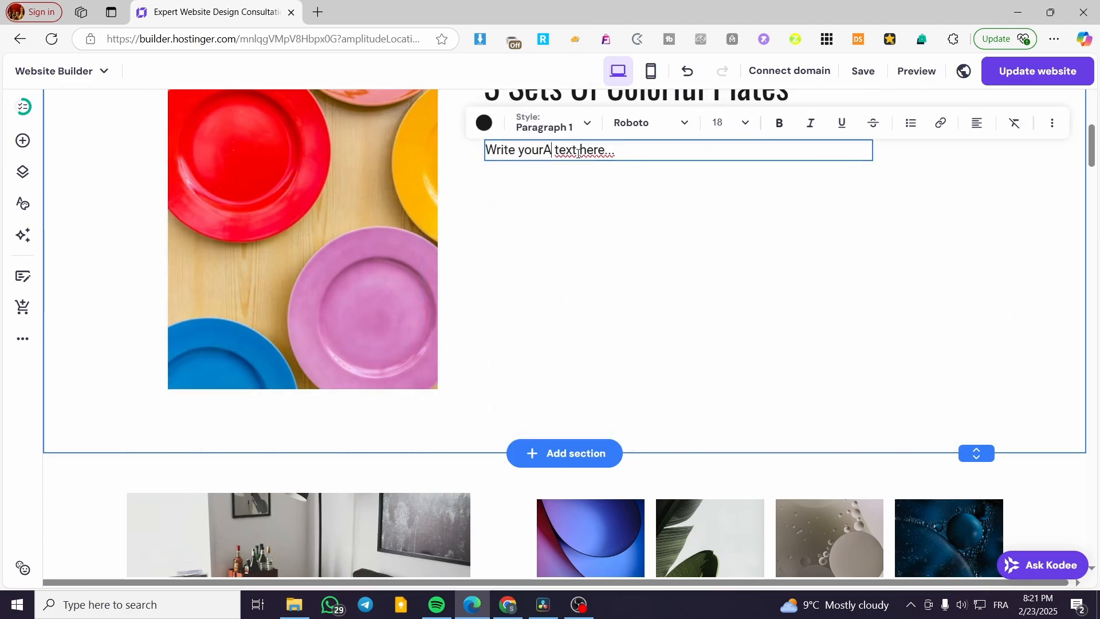
pyautogui.write('A')
pyautogui.hotkey('ctrl', 'a')
pyautogui.press('BackSpace')
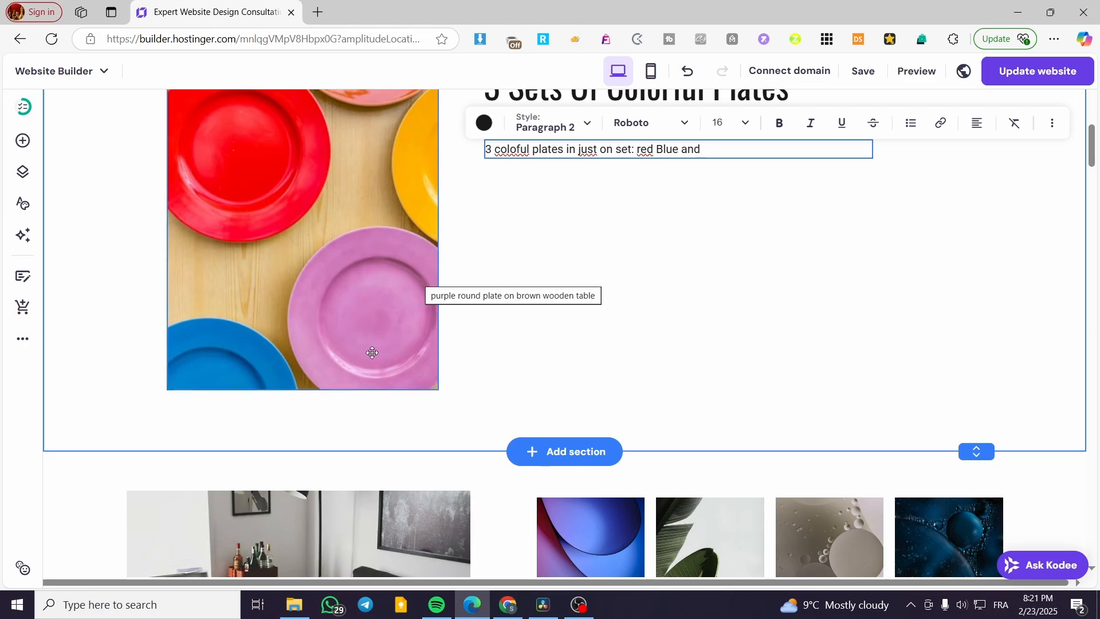
pyautogui.write('purple')
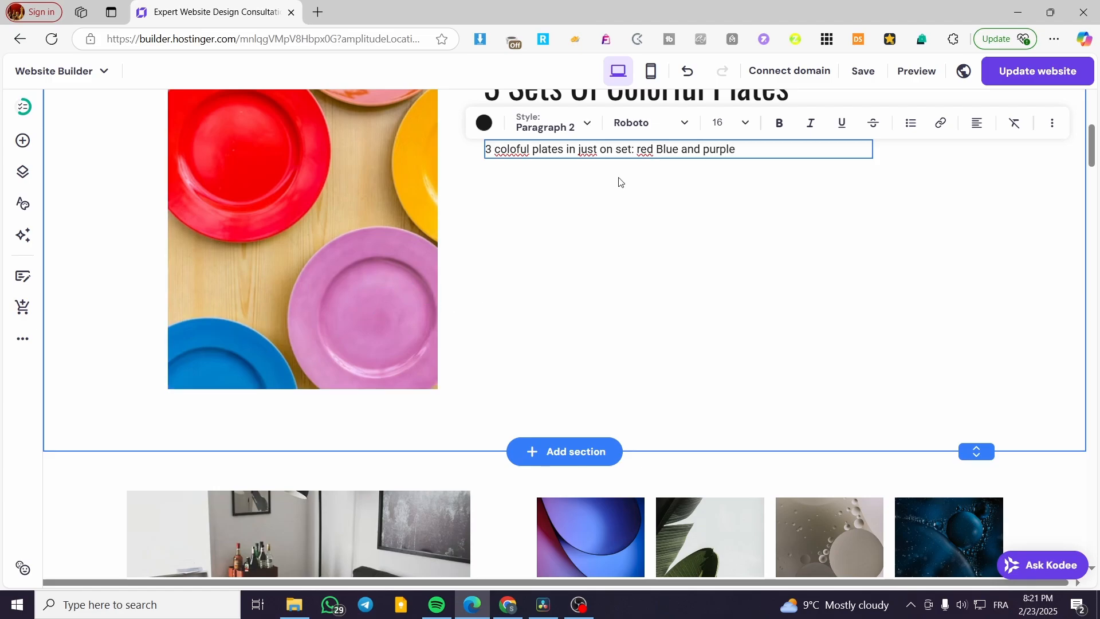
pyautogui.click(753, 190)
pyautogui.scroll(1, 676, 246)
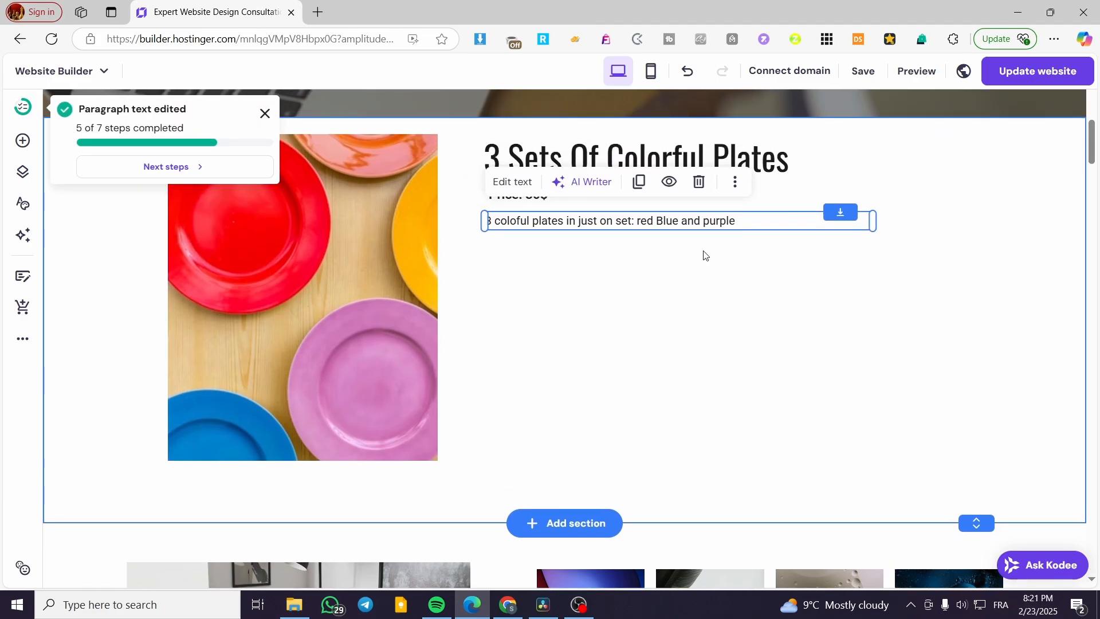
# Copy the description line and paste it repeatedly beneath itself until the text box holds six copies.
pyautogui.click(748, 222)
pyautogui.tripleClick(738, 221)
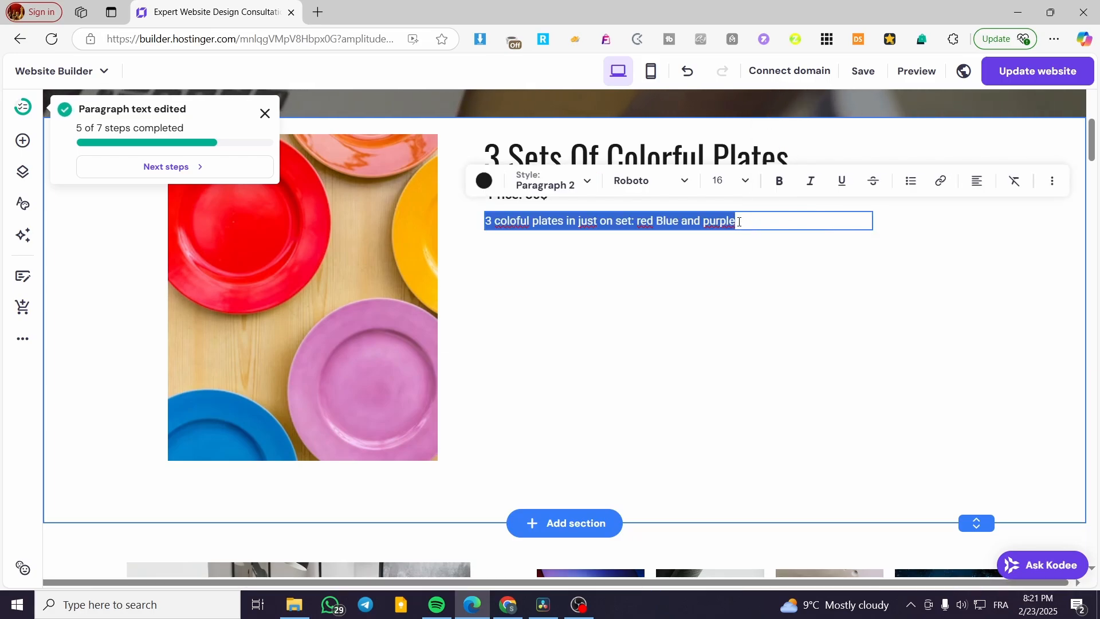
pyautogui.hotkey('ctrl', 'c')
pyautogui.click(743, 222)
pyautogui.hotkey('ctrl', 'v')
pyautogui.hotkey('ctrl', 'v')
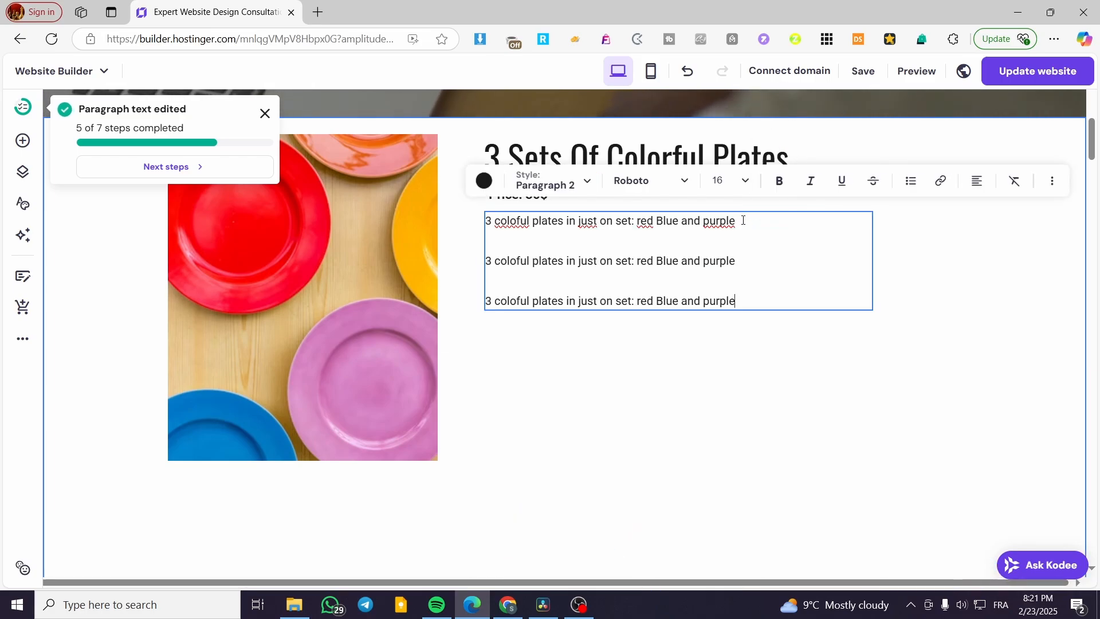
pyautogui.hotkey('ctrl', 'v')
pyautogui.hotkey('ctrl', 'v')
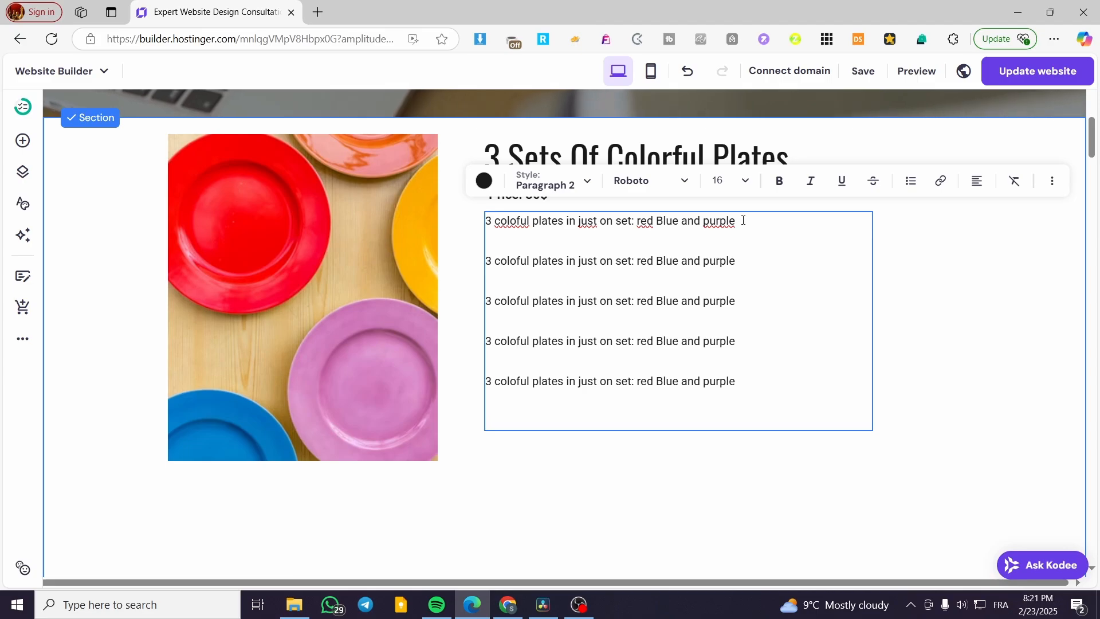
# Delete the last copy of the description line and move the description block up slightly, closer to the price.
pyautogui.hotkey('ctrl', 'a')
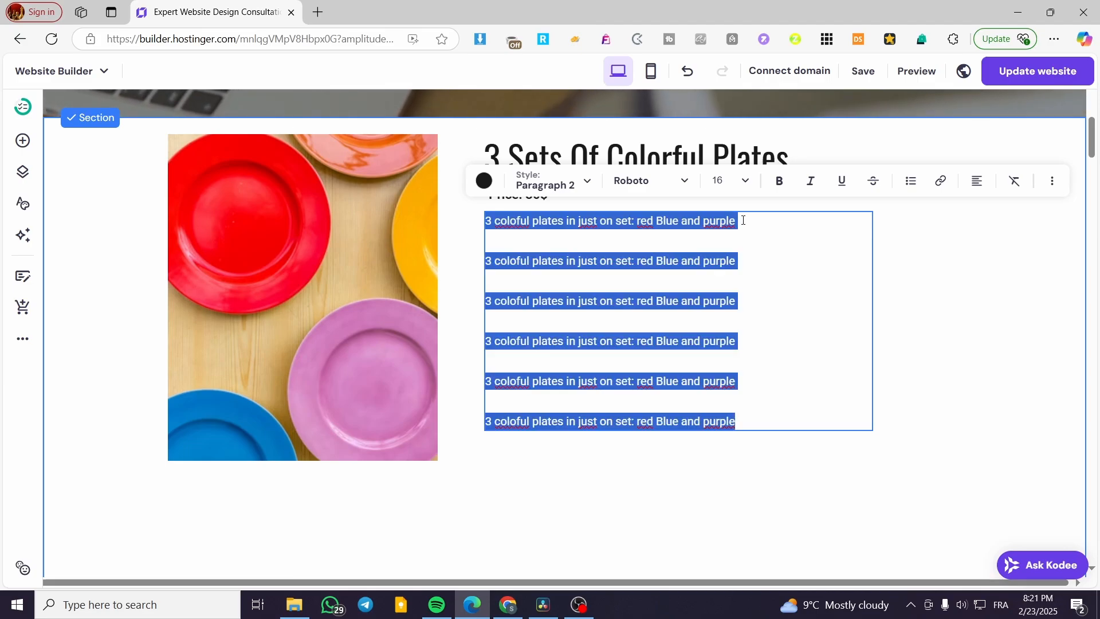
pyautogui.click(737, 422)
pyautogui.moveTo(738, 421); pyautogui.dragTo(487, 435)
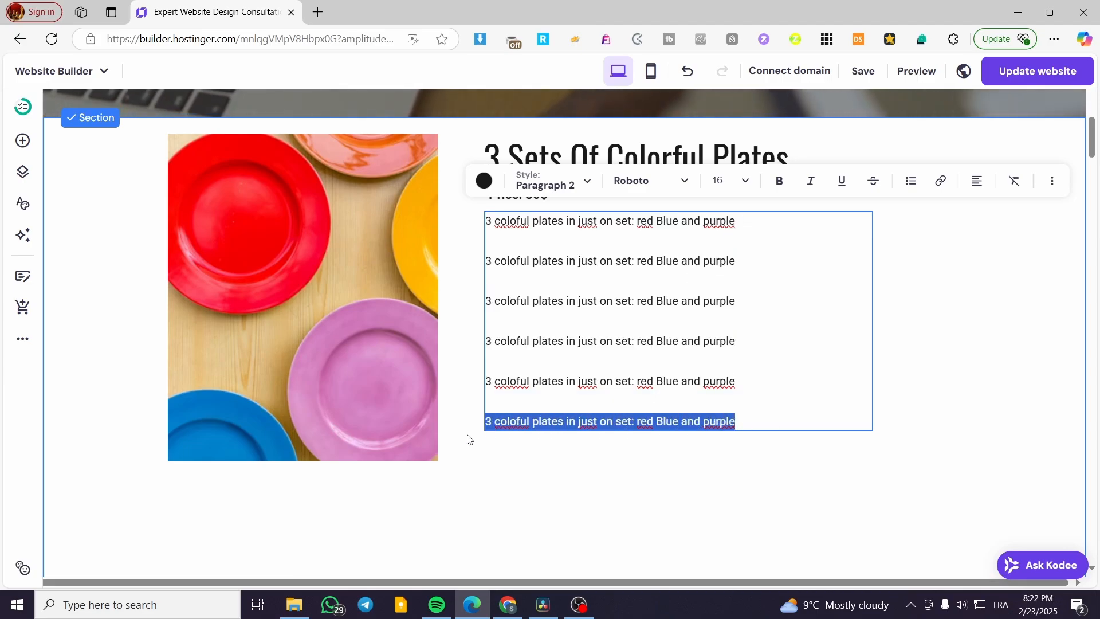
pyautogui.press('BackSpace')
pyautogui.press('Escape')
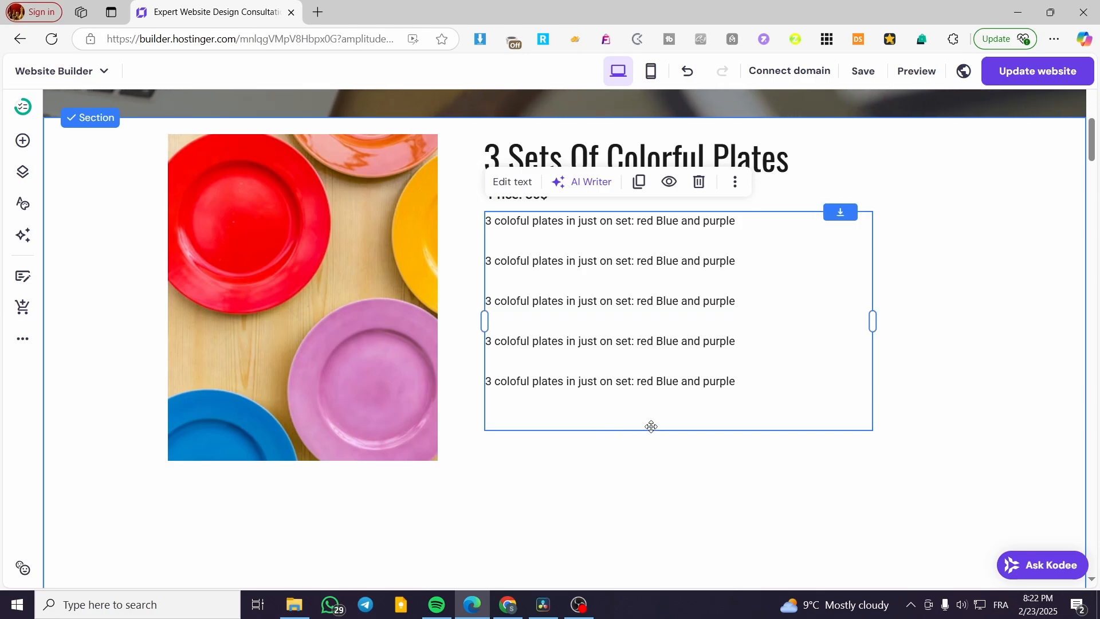
pyautogui.moveTo(650, 427); pyautogui.dragTo(650, 415)
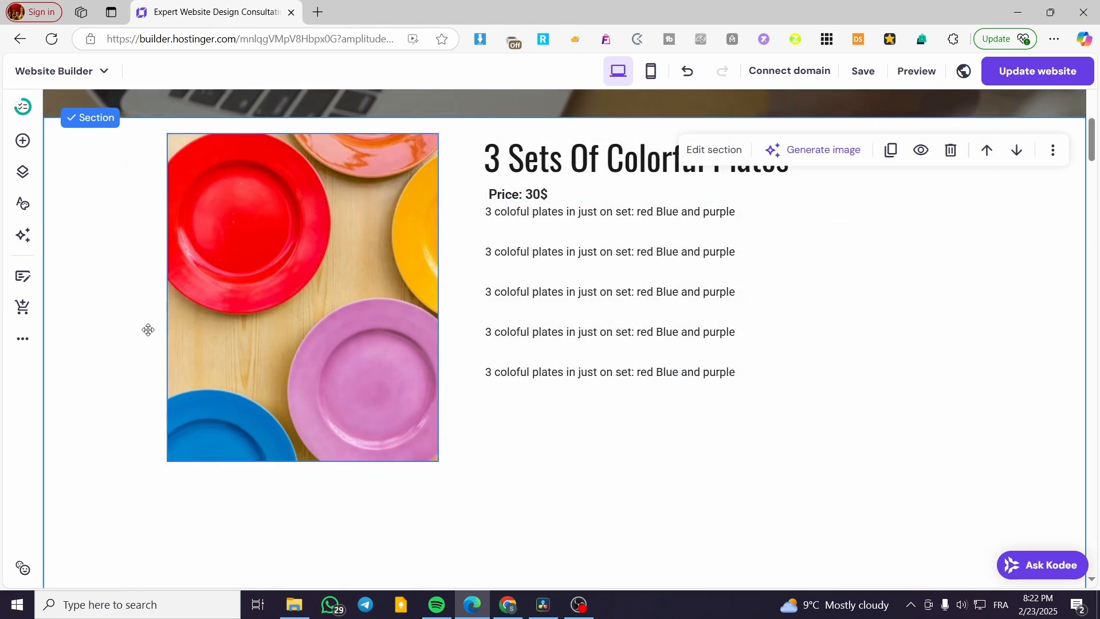
# Add an Add to bag button below the plates description and connect it to the Set of Plates product.
pyautogui.click(23, 140)
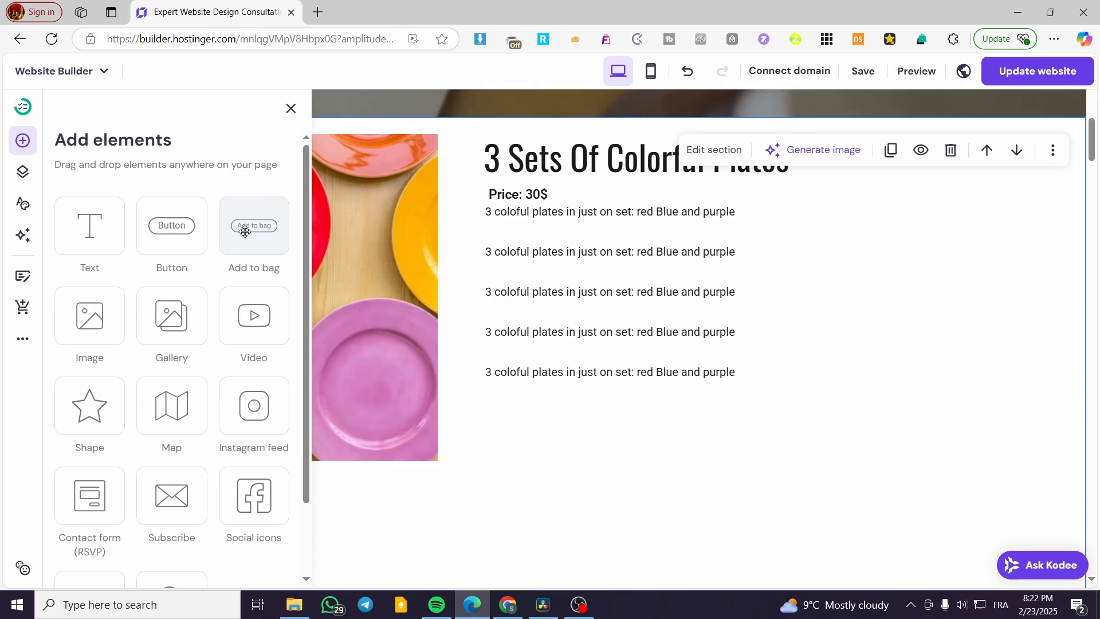
pyautogui.moveTo(256, 226); pyautogui.dragTo(539, 433)
pyautogui.click(535, 373)
pyautogui.moveTo(481, 609)
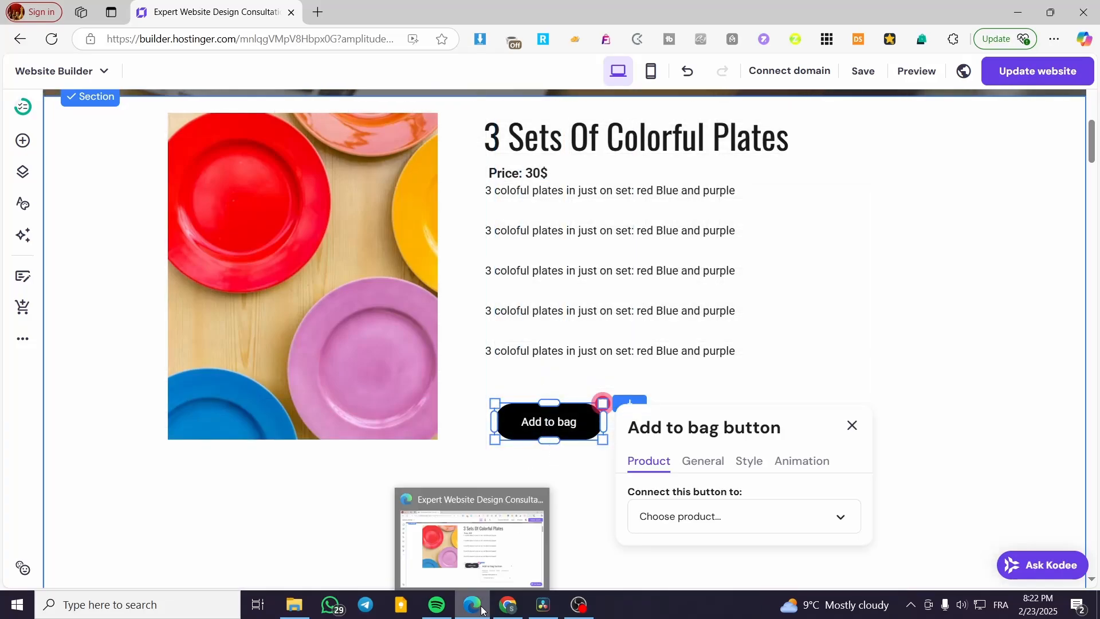
pyautogui.scroll(-2, 730, 385)
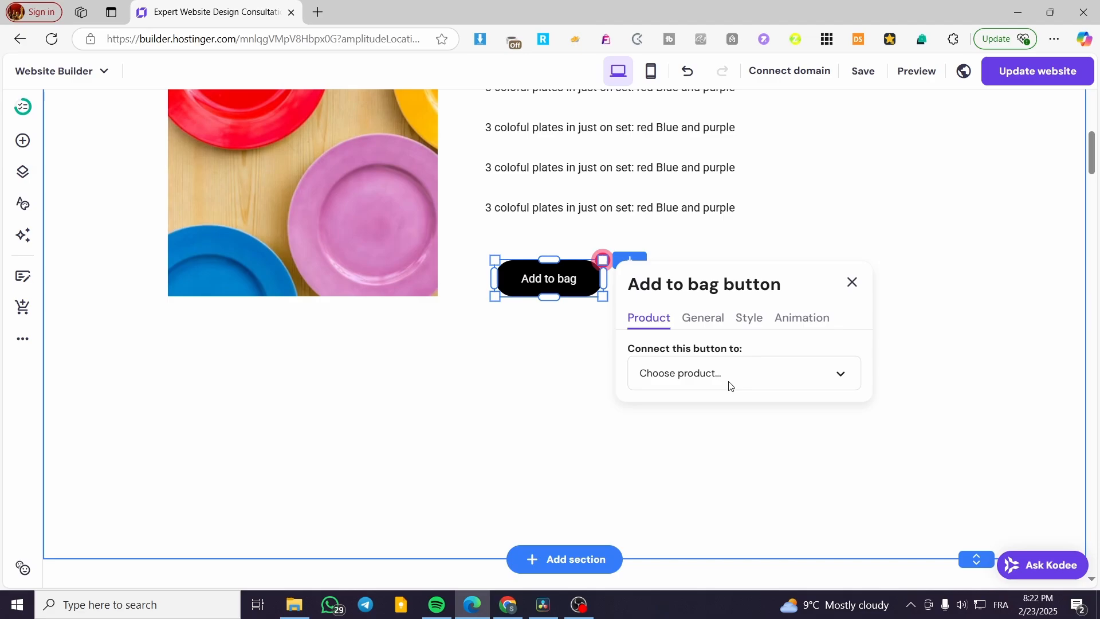
pyautogui.click(678, 376)
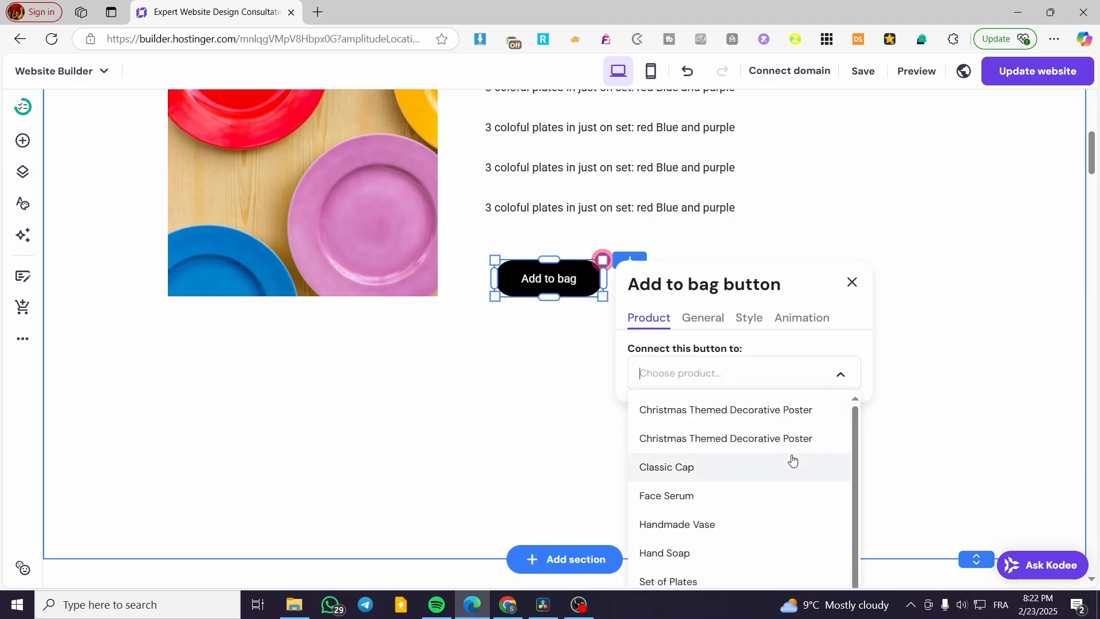
pyautogui.scroll(-2, 791, 456)
pyautogui.scroll(-2, 950, 445)
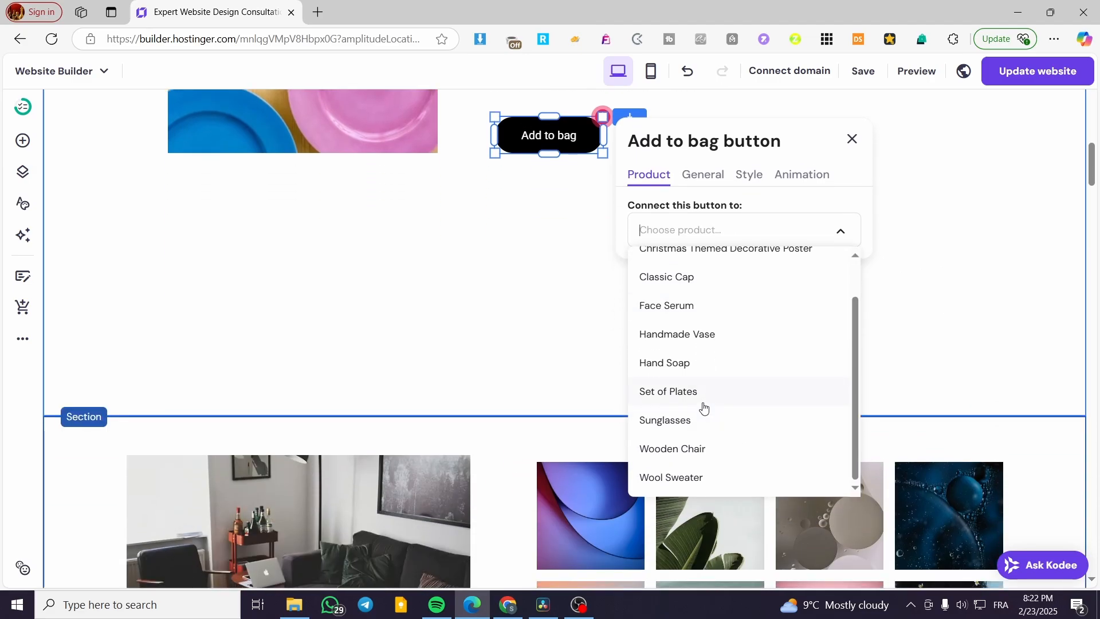
pyautogui.click(699, 401)
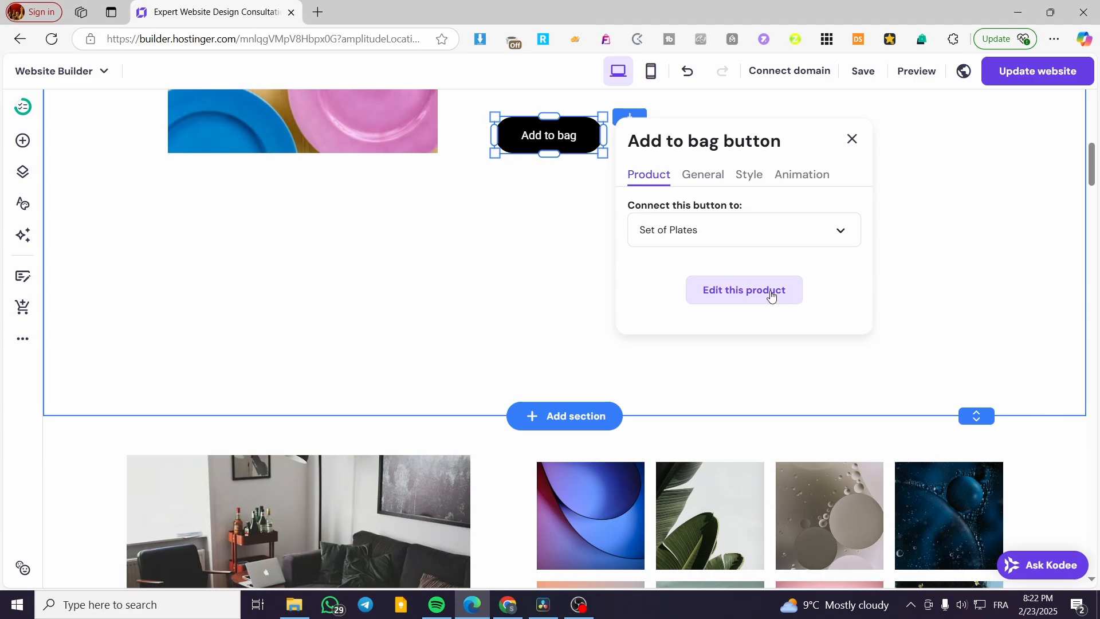
pyautogui.scroll(1, 522, 326)
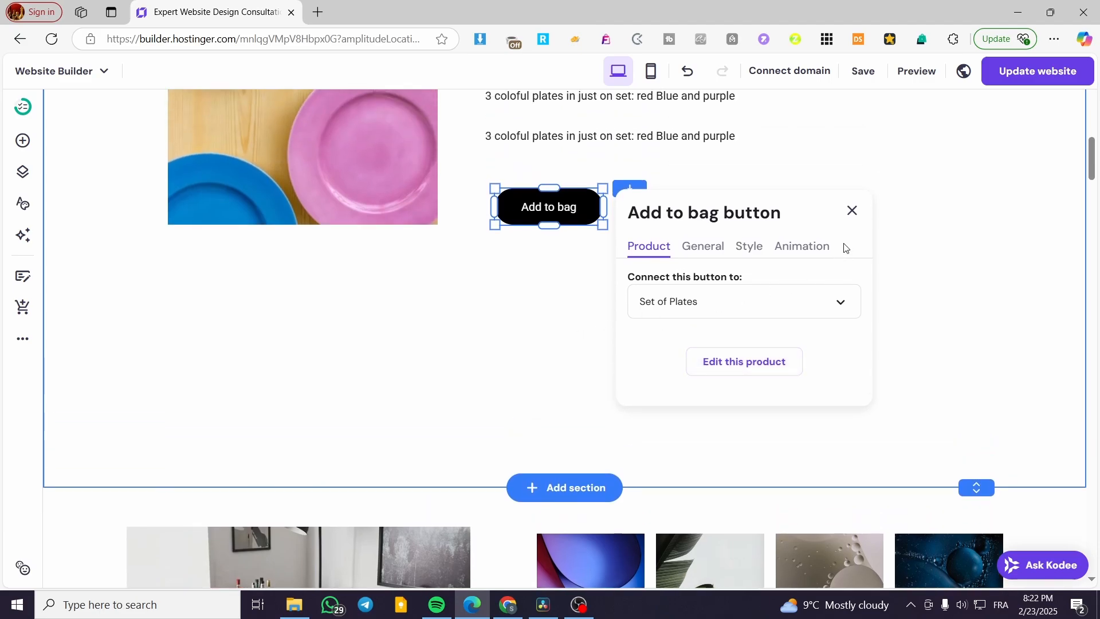
pyautogui.click(854, 212)
# Move the Add to bag button up and slightly right, just beneath the last description line, and nudge the price closer to the heading.
pyautogui.scroll(1, 515, 355)
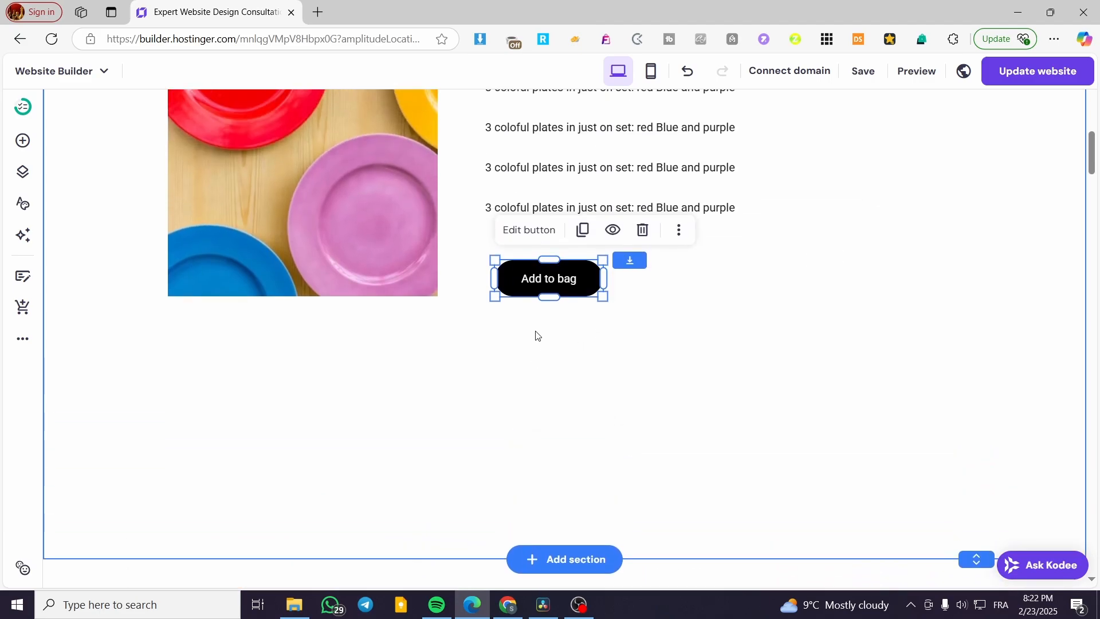
pyautogui.scroll(1, 603, 379)
pyautogui.click(550, 376)
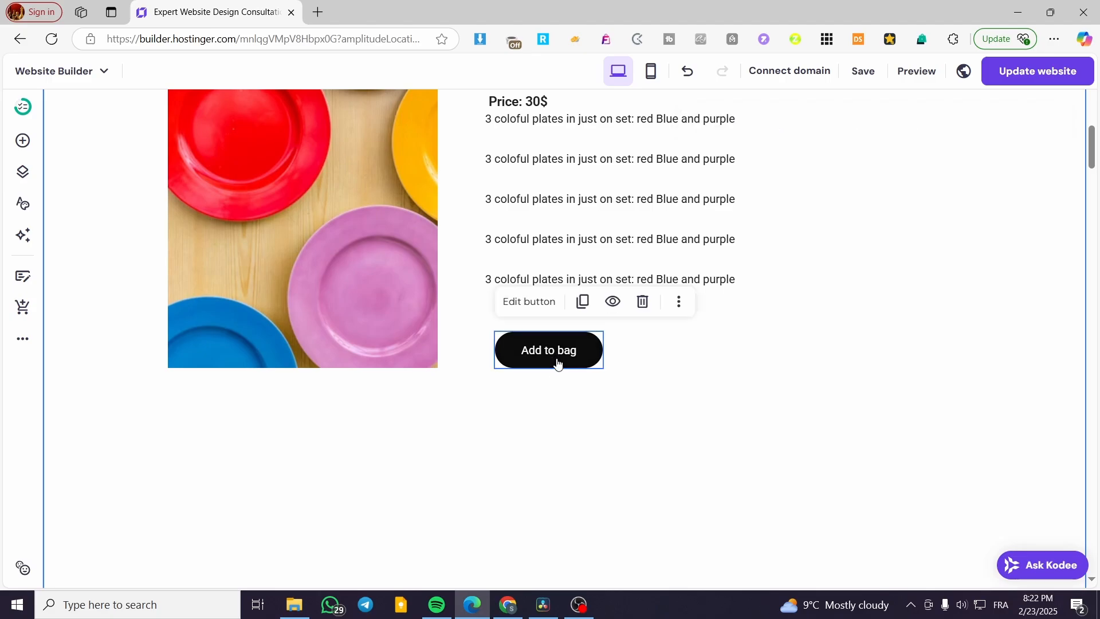
pyautogui.moveTo(555, 360); pyautogui.dragTo(605, 339)
pyautogui.click(665, 455)
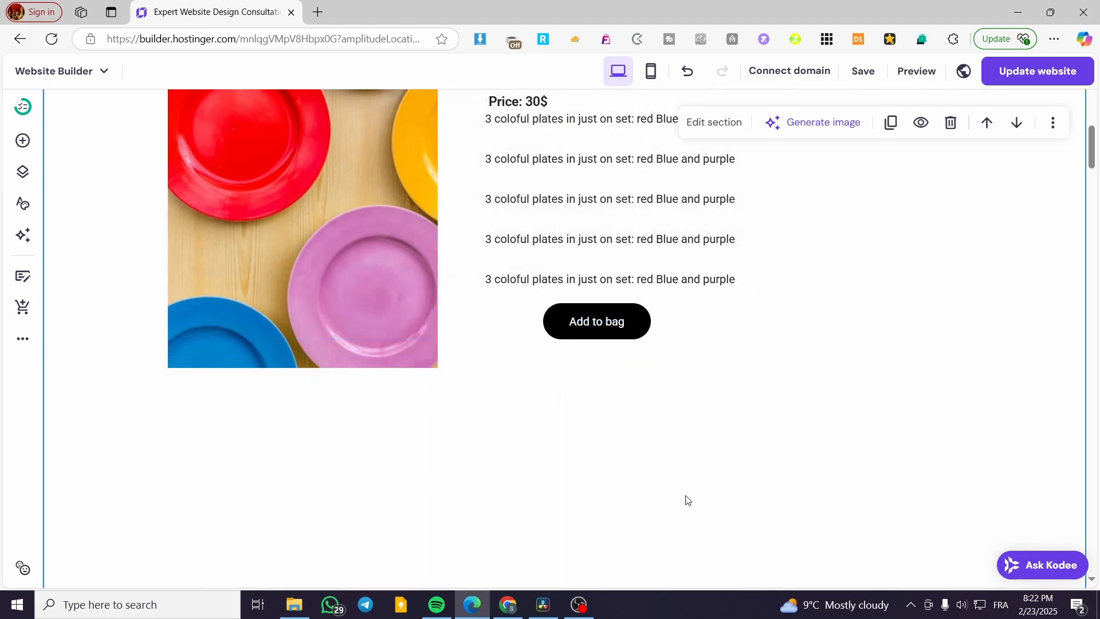
pyautogui.scroll(1, 686, 495)
pyautogui.moveTo(525, 177); pyautogui.dragTo(525, 173)
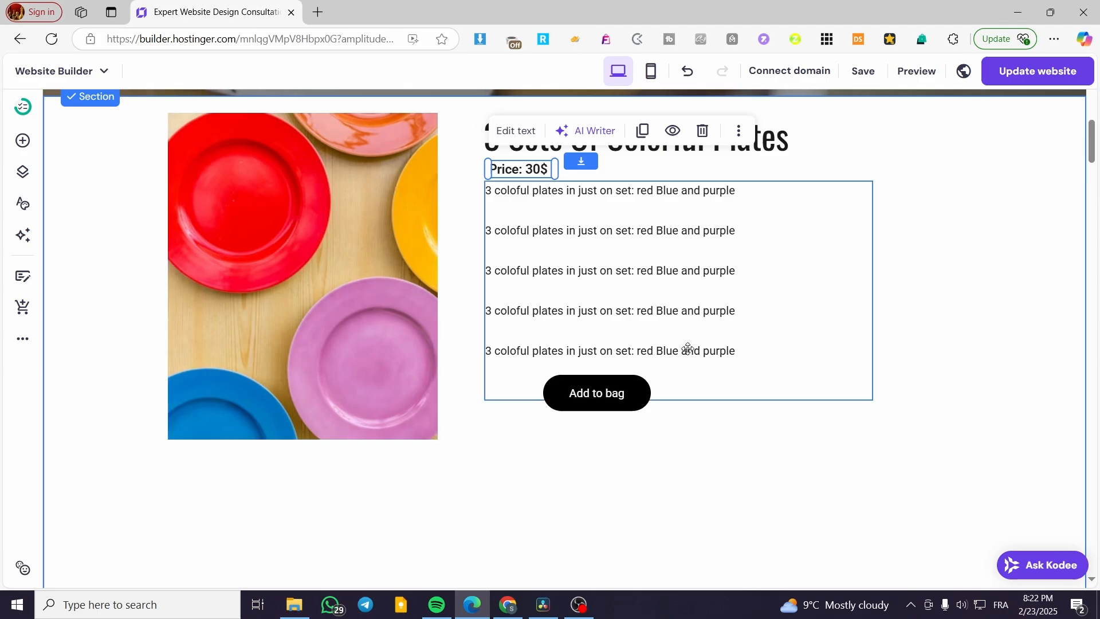
# Change the bag button's text to "Add to Cart" and save the site.
pyautogui.click(594, 410)
pyautogui.click(585, 343)
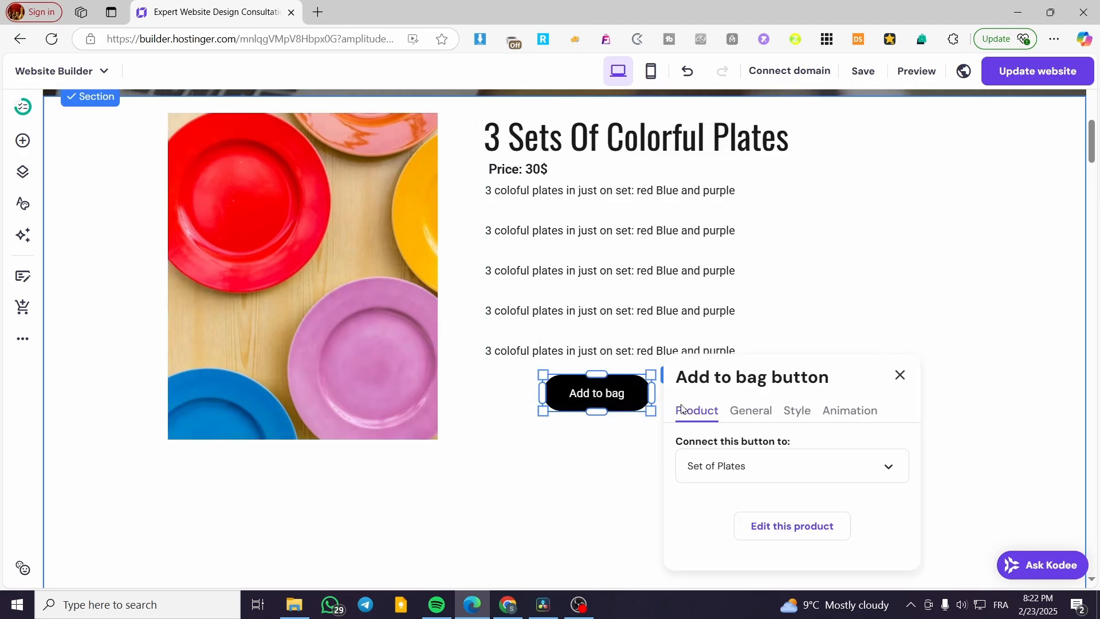
pyautogui.click(771, 411)
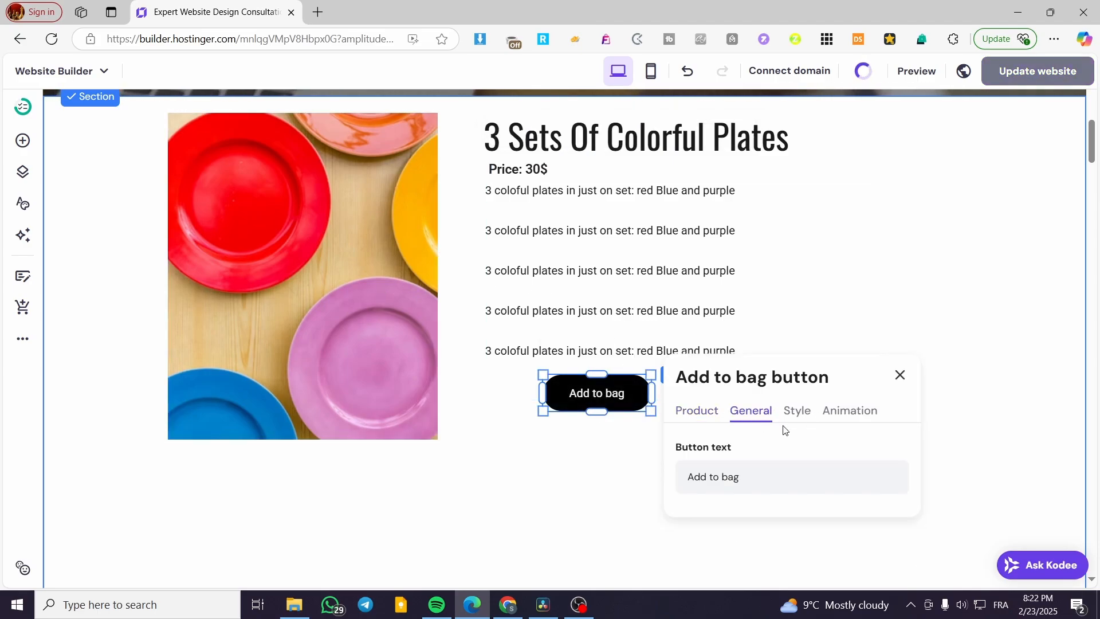
pyautogui.moveTo(771, 479); pyautogui.dragTo(720, 477)
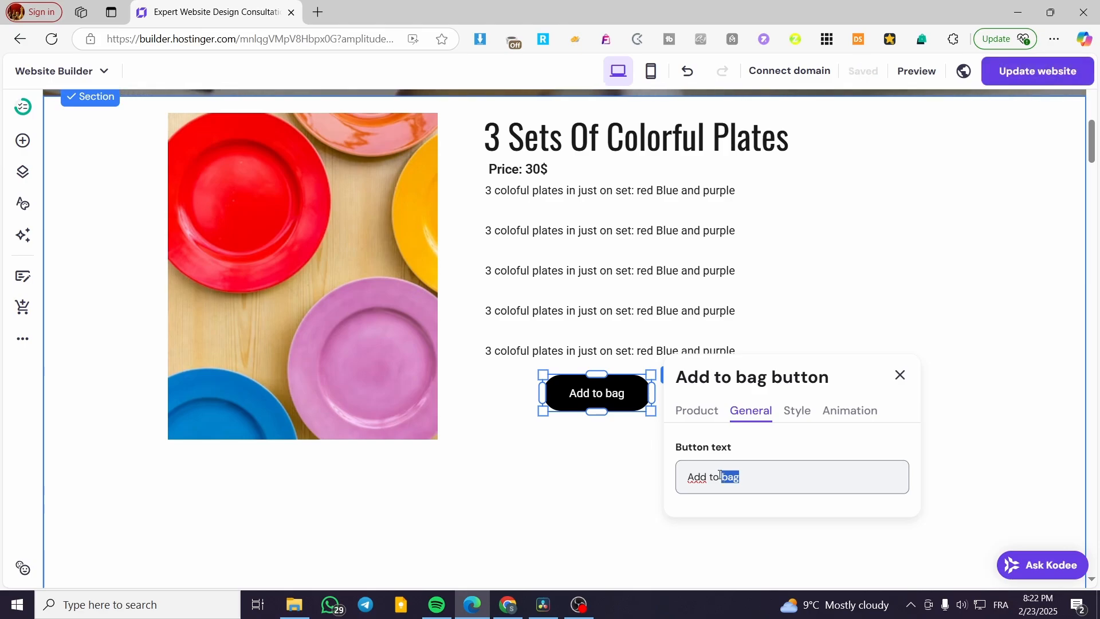
pyautogui.write('Car')
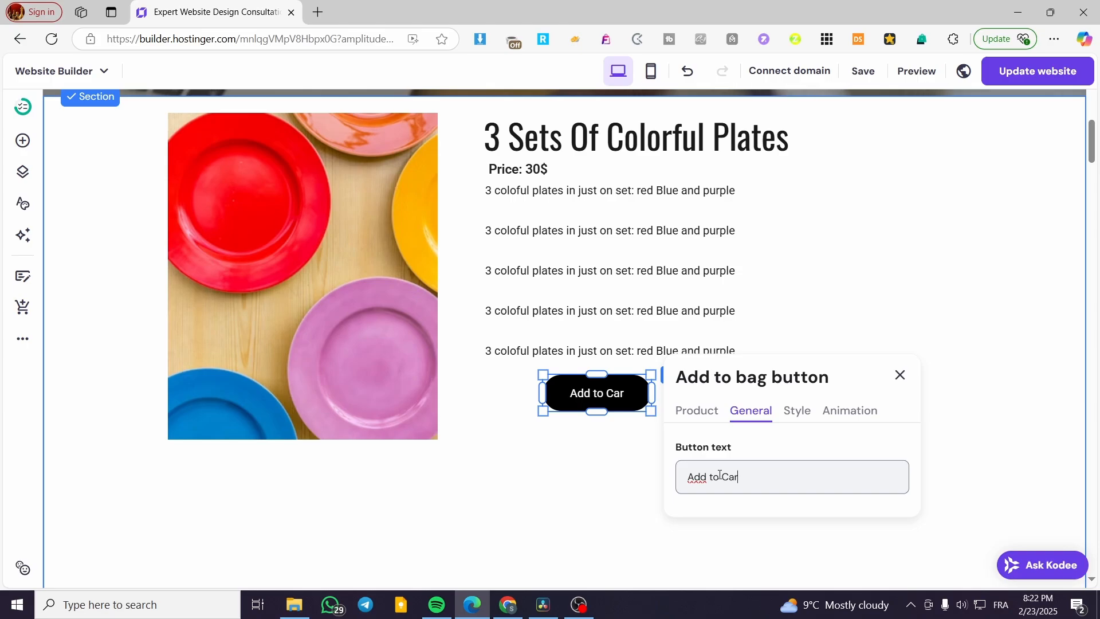
pyautogui.write('t')
pyautogui.click(579, 498)
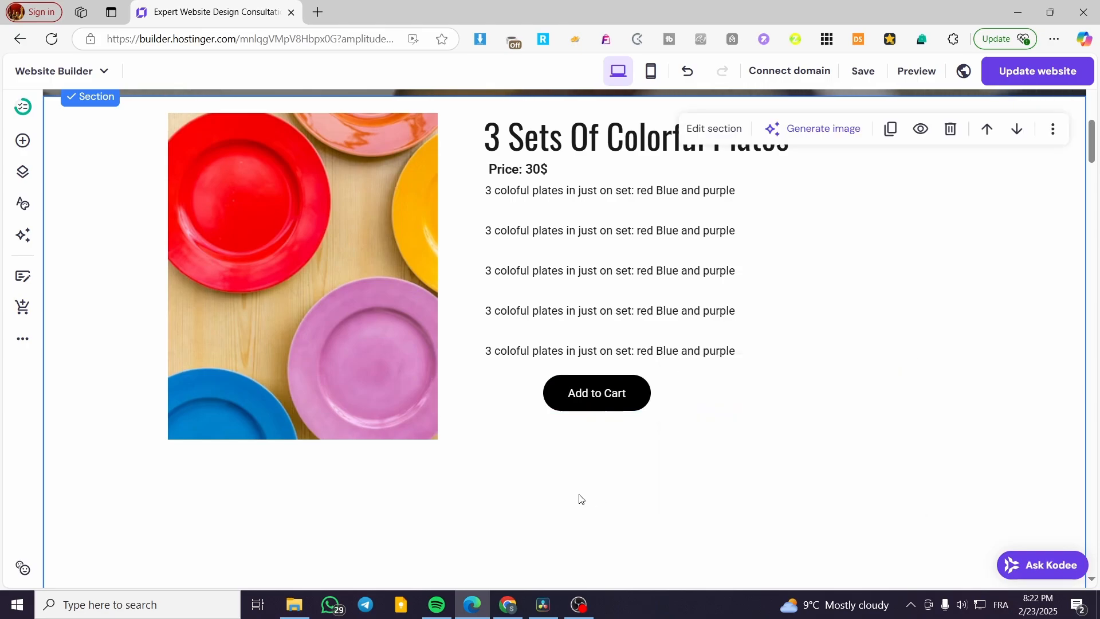
pyautogui.click(867, 71)
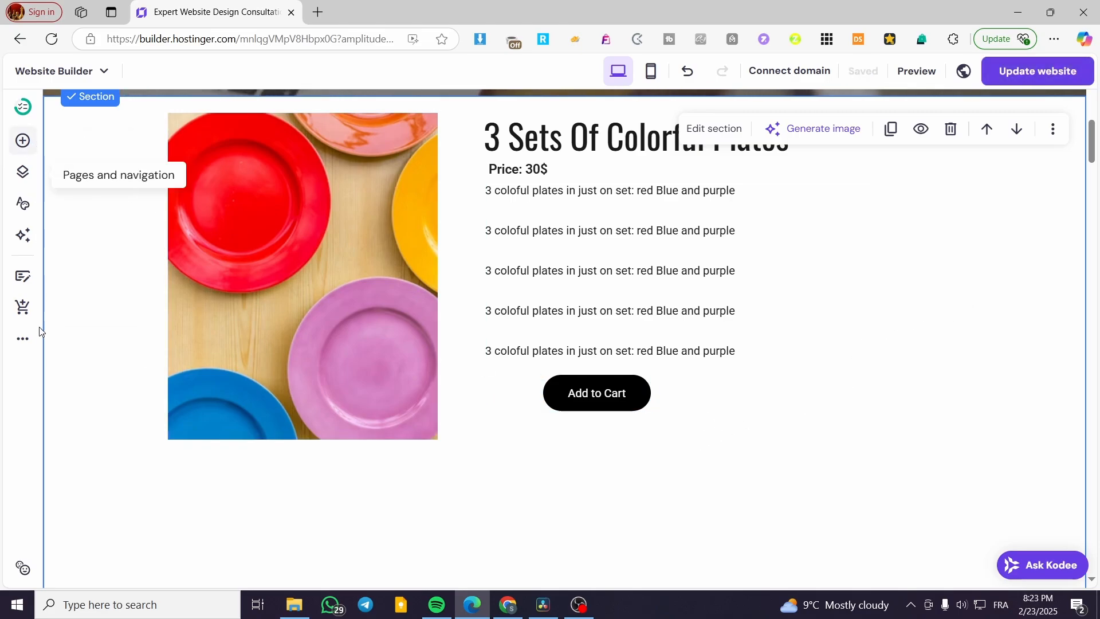
# Open the store settings and examine the store details, including the store name, currency and measurement system.
pyautogui.click(31, 342)
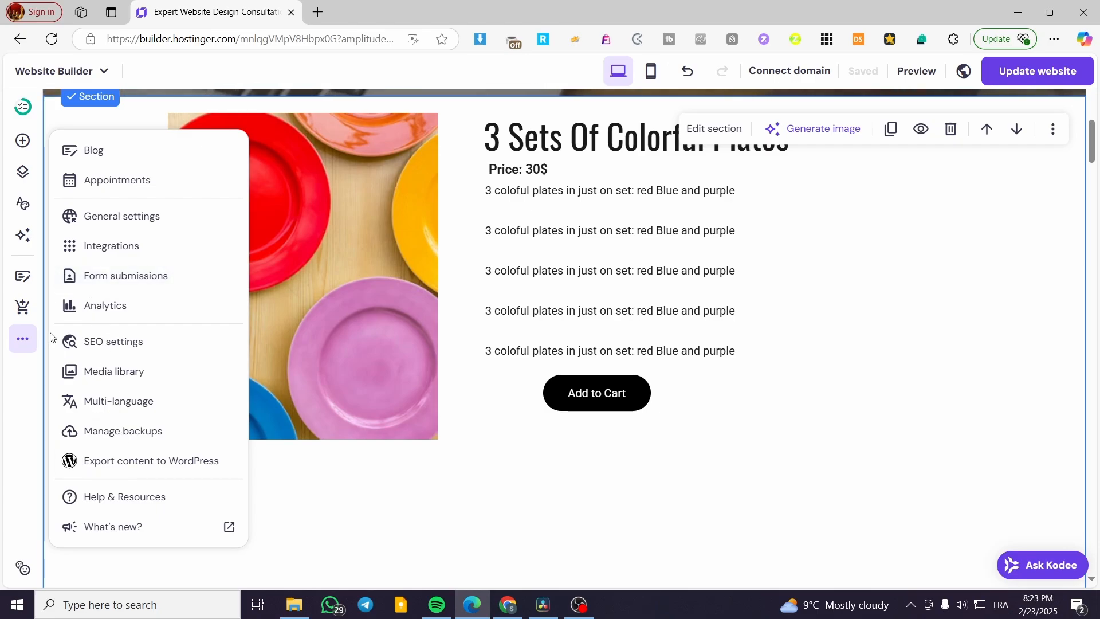
pyautogui.click(22, 306)
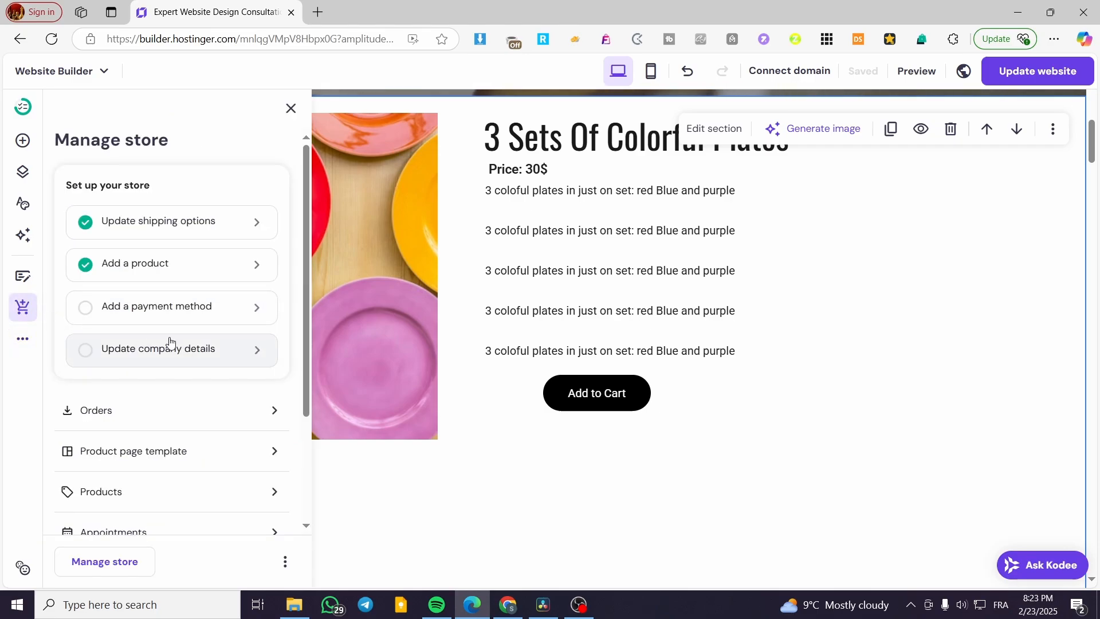
pyautogui.scroll(-1, 191, 379)
pyautogui.scroll(-1, 191, 378)
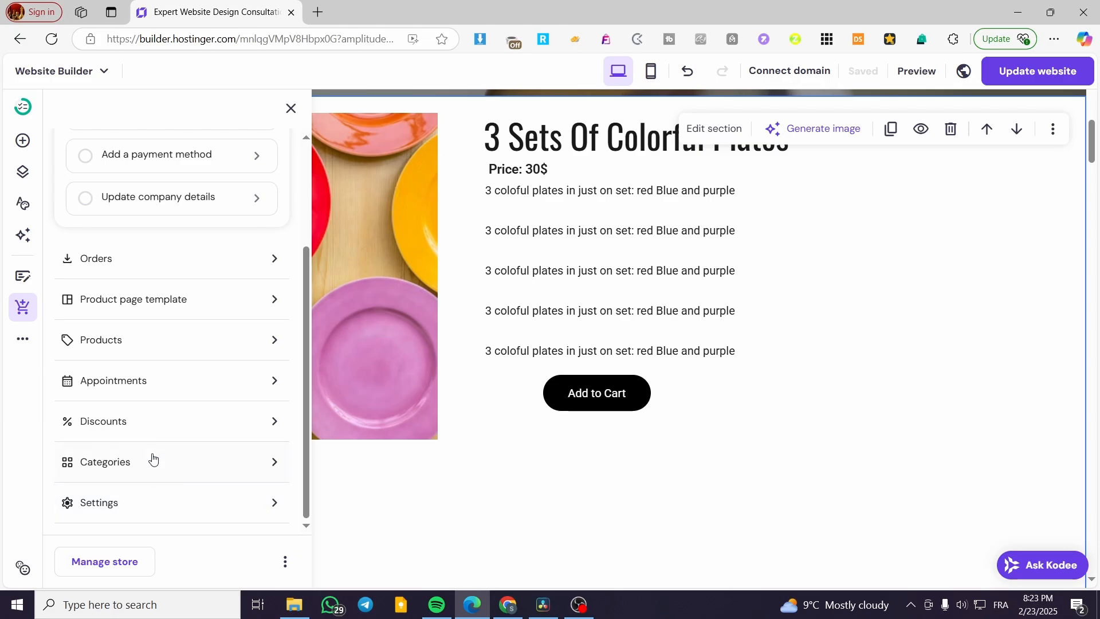
pyautogui.click(152, 521)
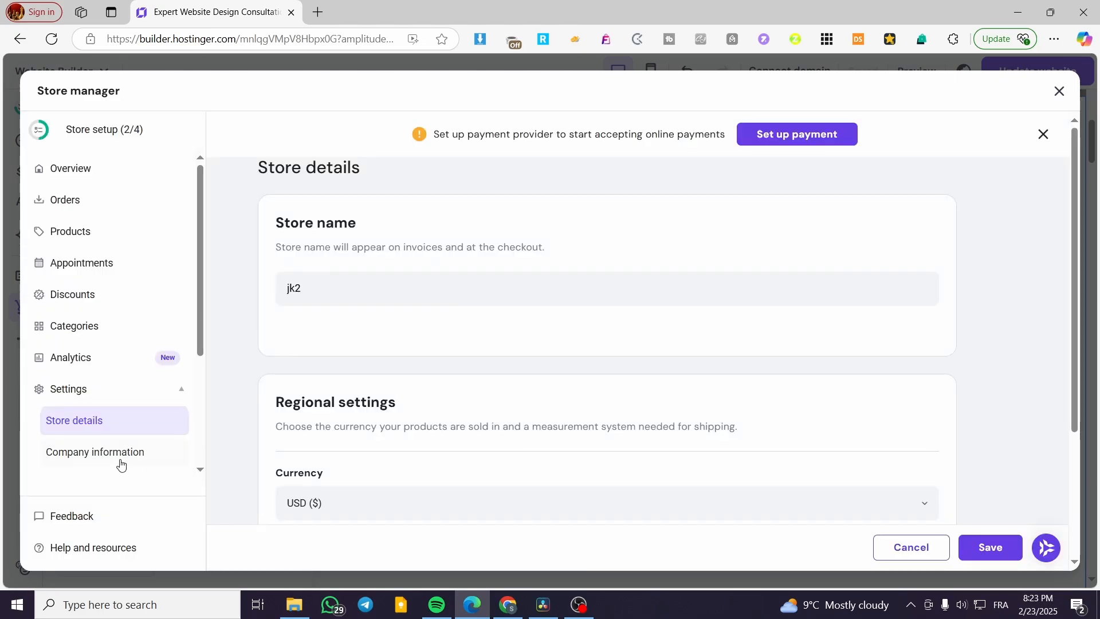
pyautogui.scroll(-3, 418, 454)
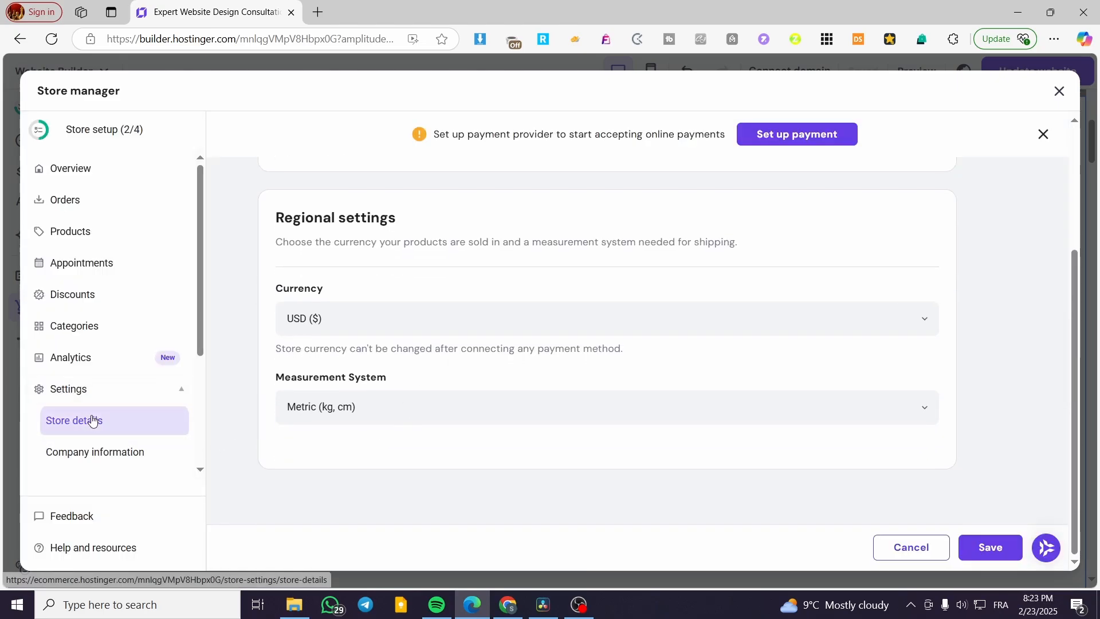
pyautogui.scroll(3, 410, 327)
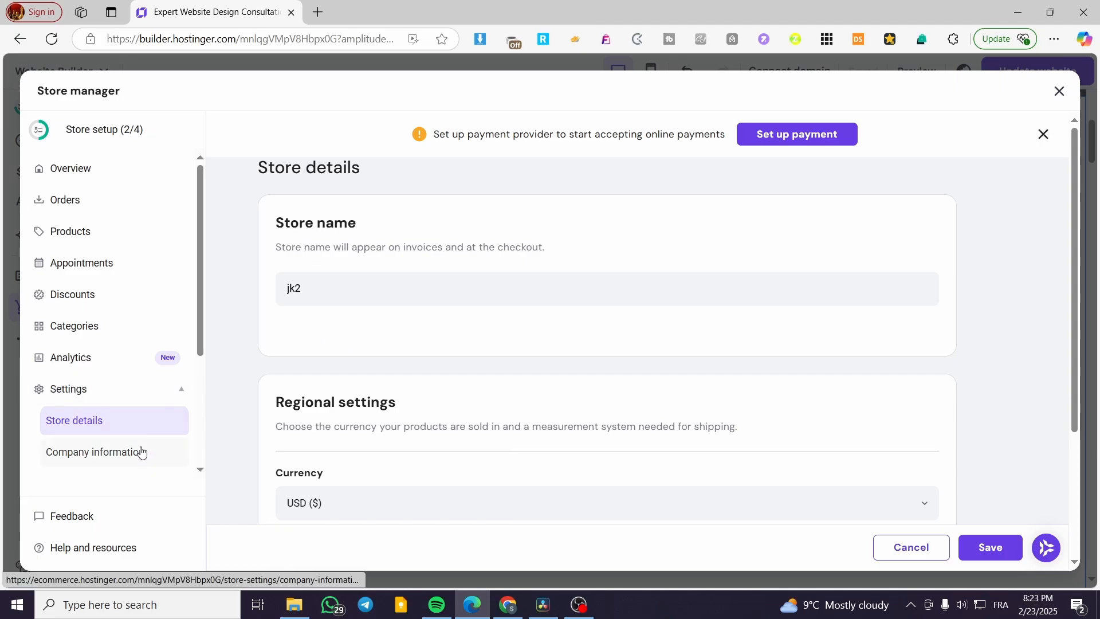
pyautogui.scroll(-3, 162, 432)
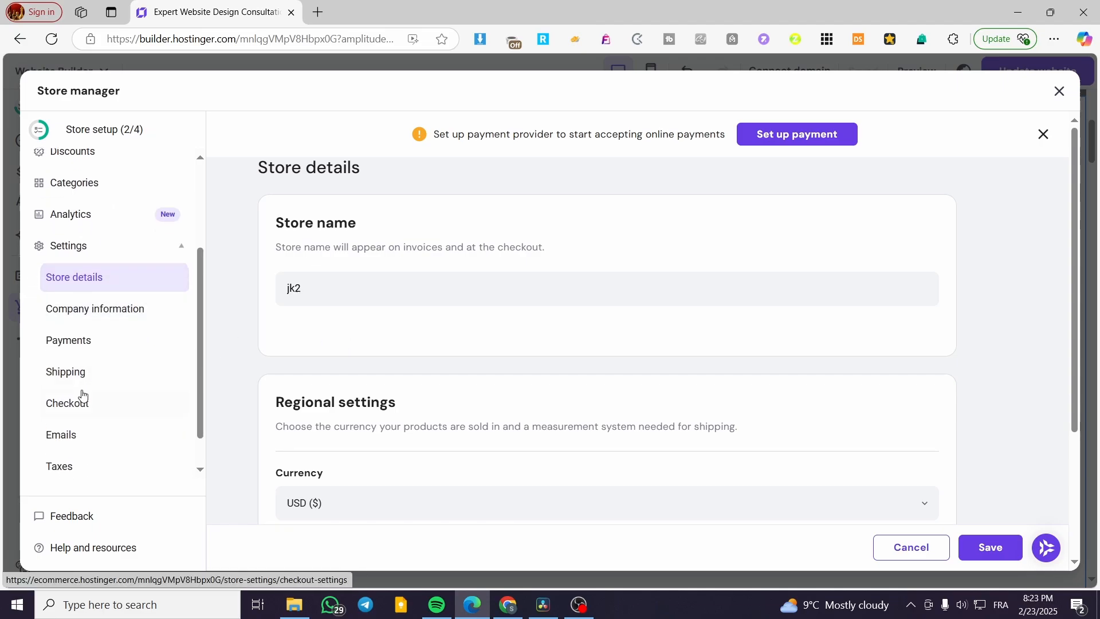
# Review the store's payment and shipping settings, and close the store manager.
pyautogui.click(81, 342)
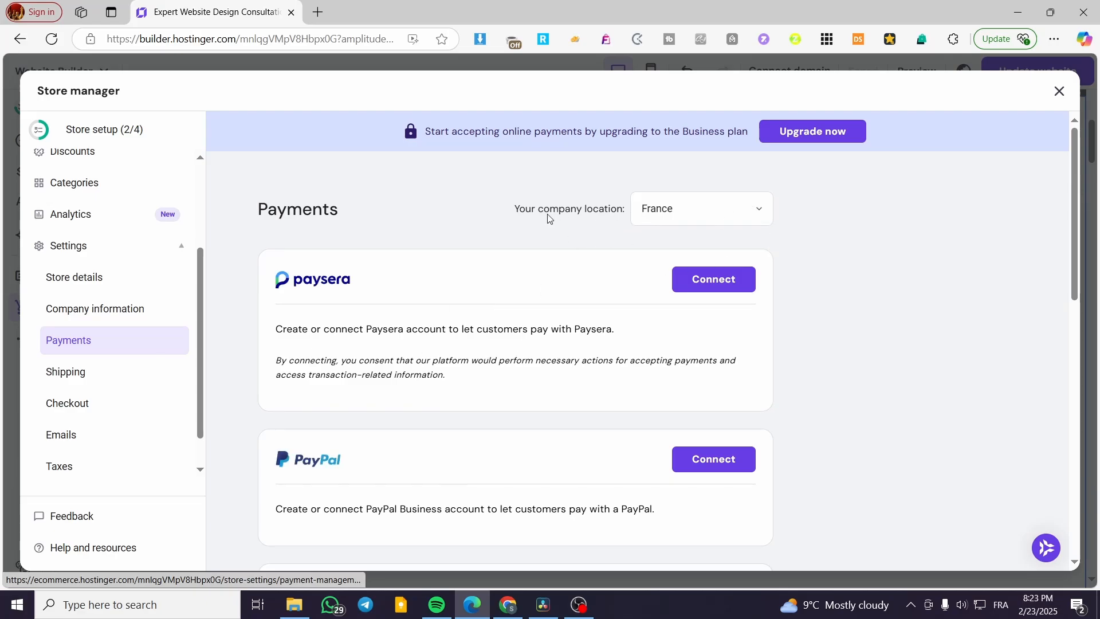
pyautogui.click(100, 373)
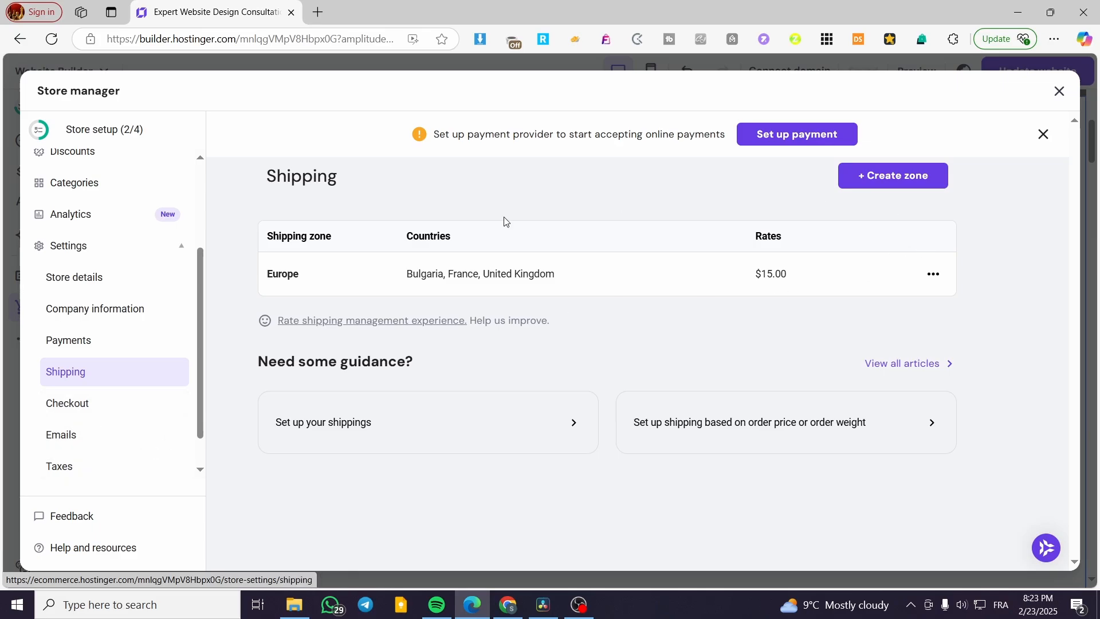
pyautogui.click(1059, 92)
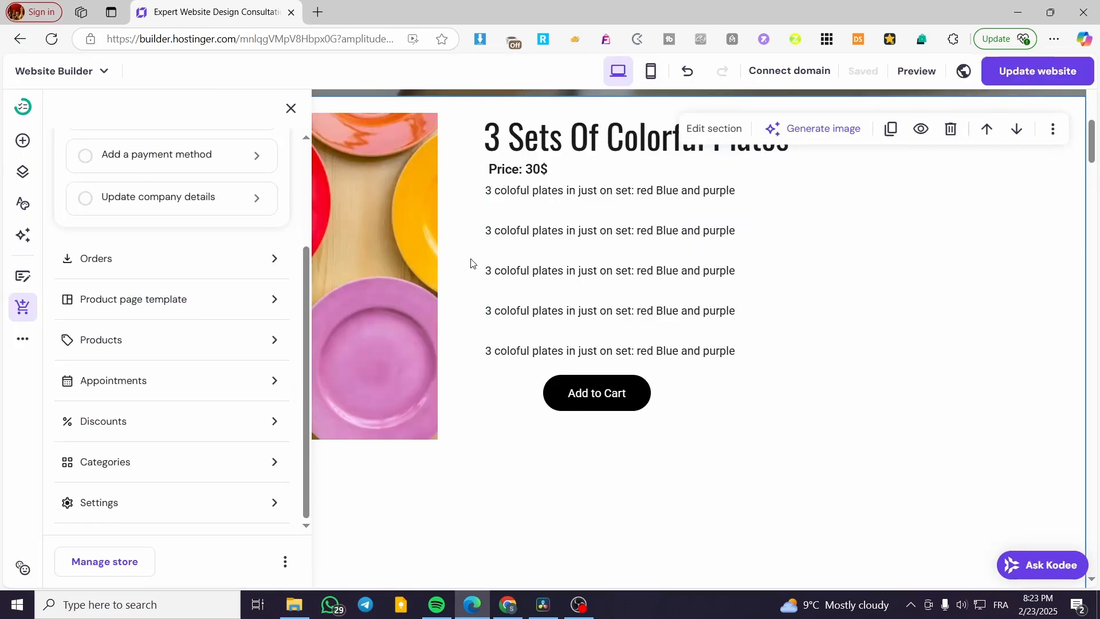
pyautogui.scroll(5, 472, 260)
pyautogui.click(290, 109)
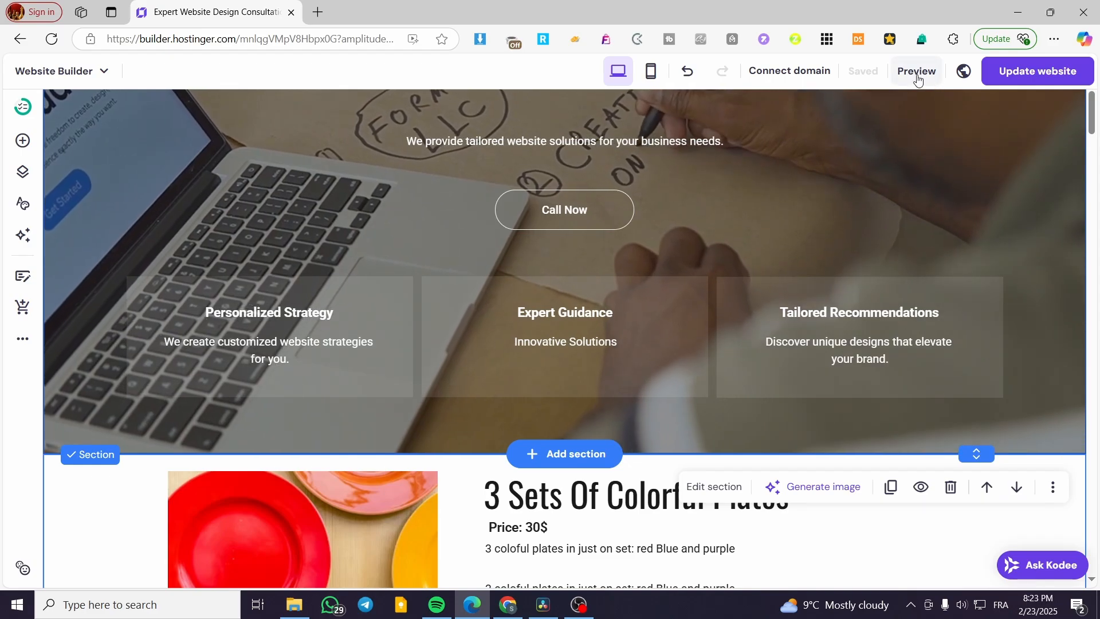
# Preview the website, test the Add to Cart button in the plates section, and return to the editor.
pyautogui.click(916, 71)
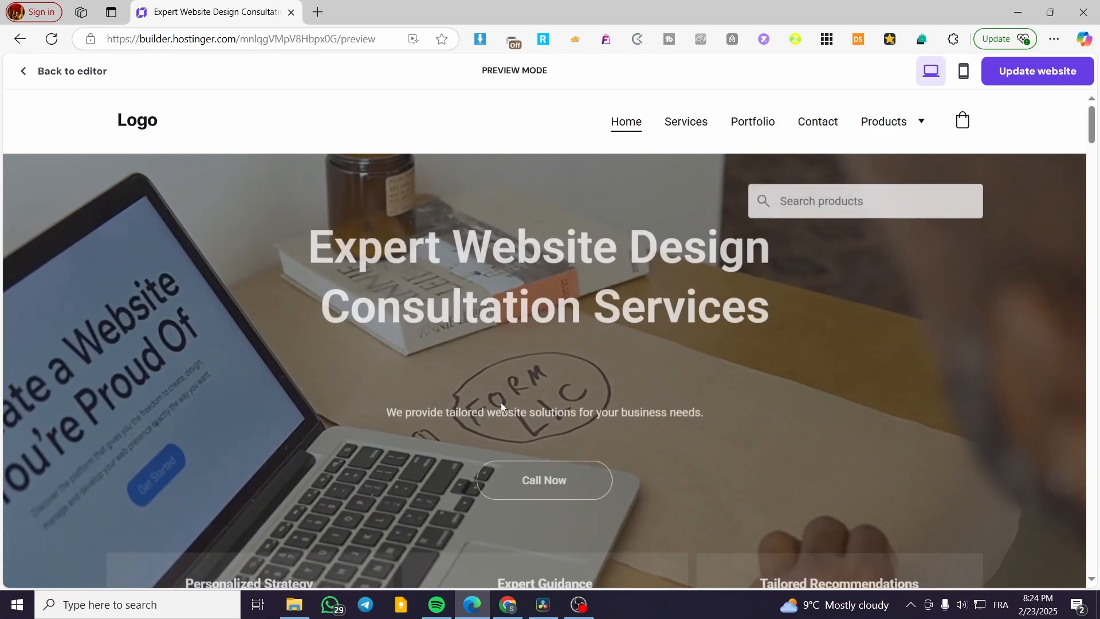
pyautogui.scroll(-10, 501, 402)
pyautogui.click(588, 321)
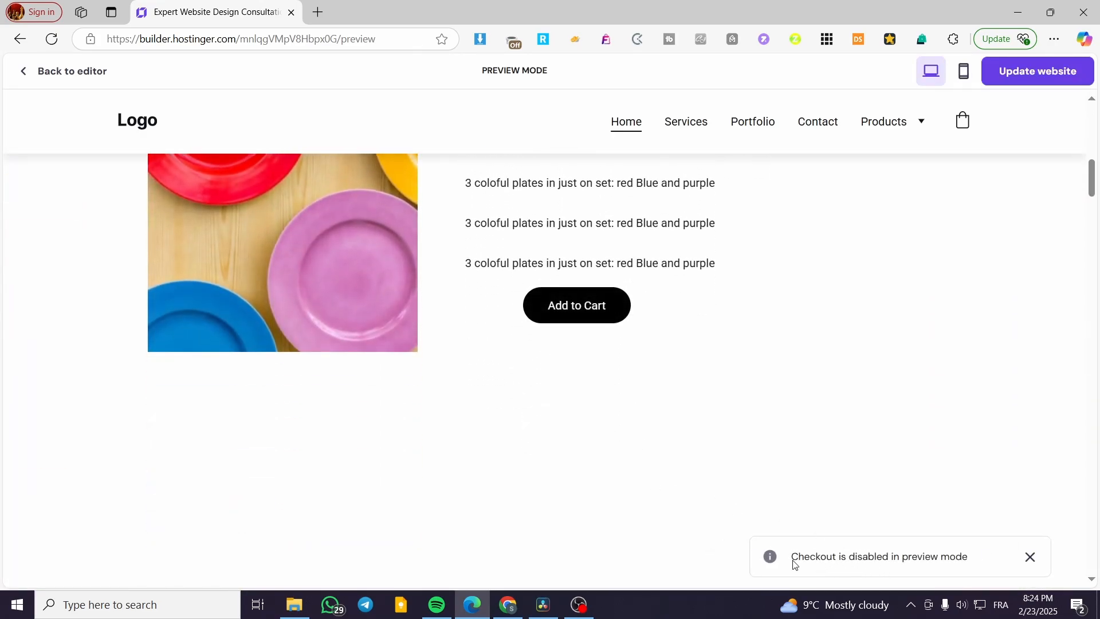
pyautogui.click(1026, 558)
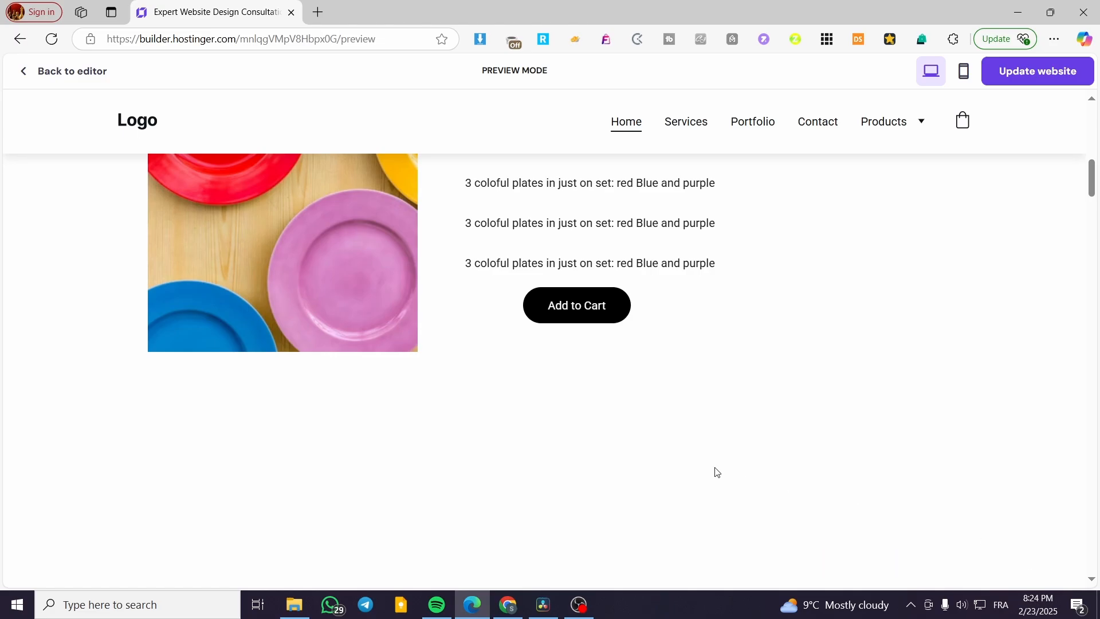
pyautogui.scroll(5, 715, 472)
pyautogui.scroll(-2, 507, 354)
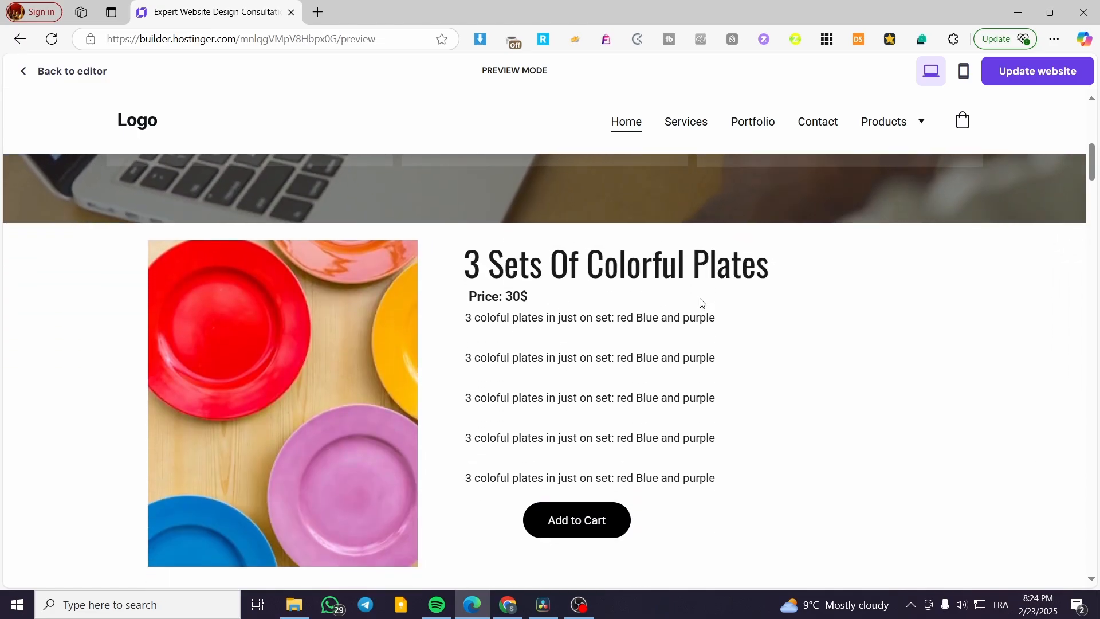
pyautogui.scroll(1, 632, 368)
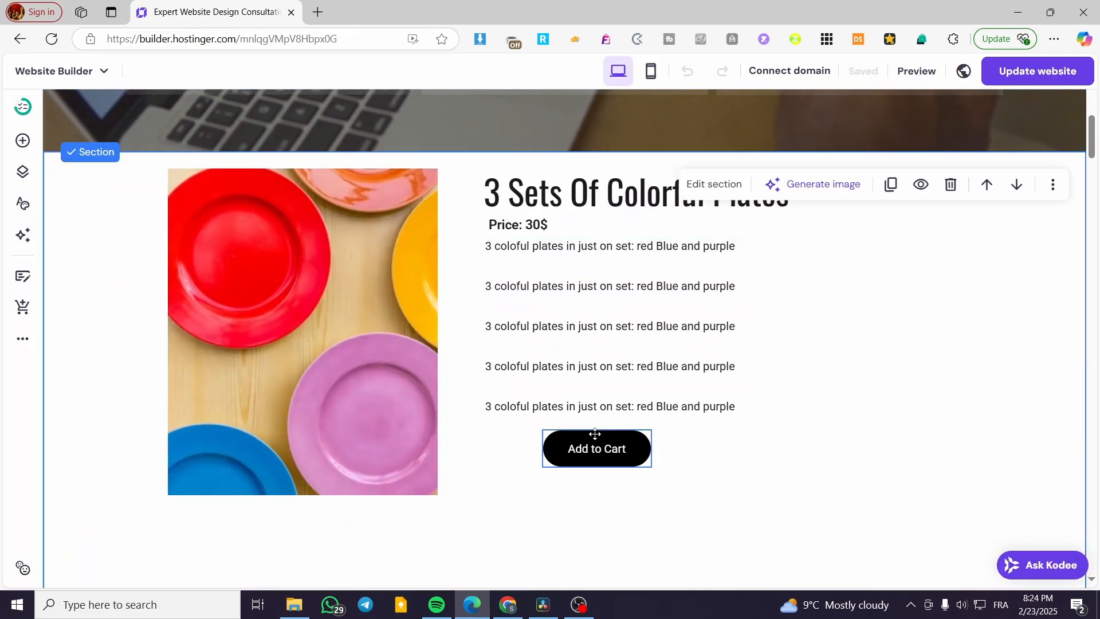
# Open the Add to Cart button's style settings and compare its normal and hover styles.
pyautogui.click(614, 447)
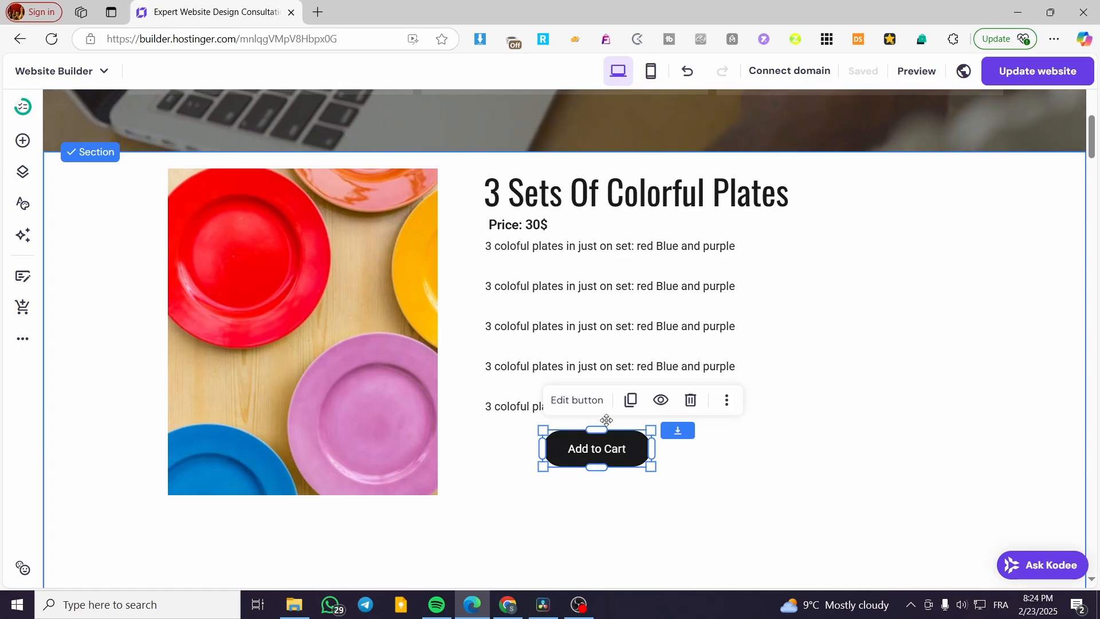
pyautogui.click(576, 400)
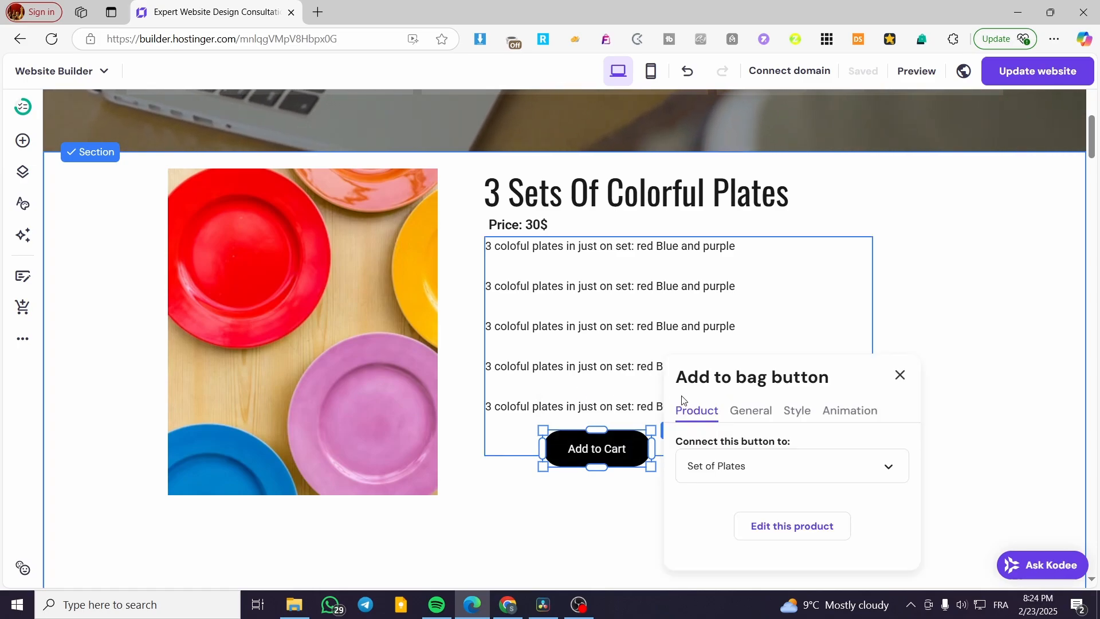
pyautogui.click(797, 410)
pyautogui.scroll(-2, 897, 411)
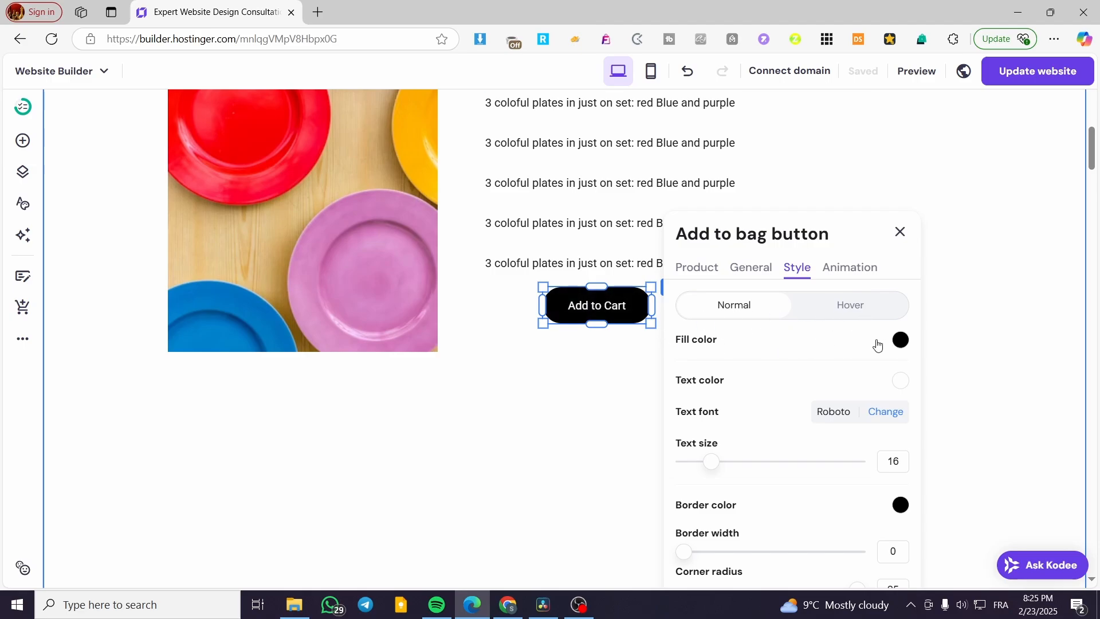
pyautogui.click(851, 309)
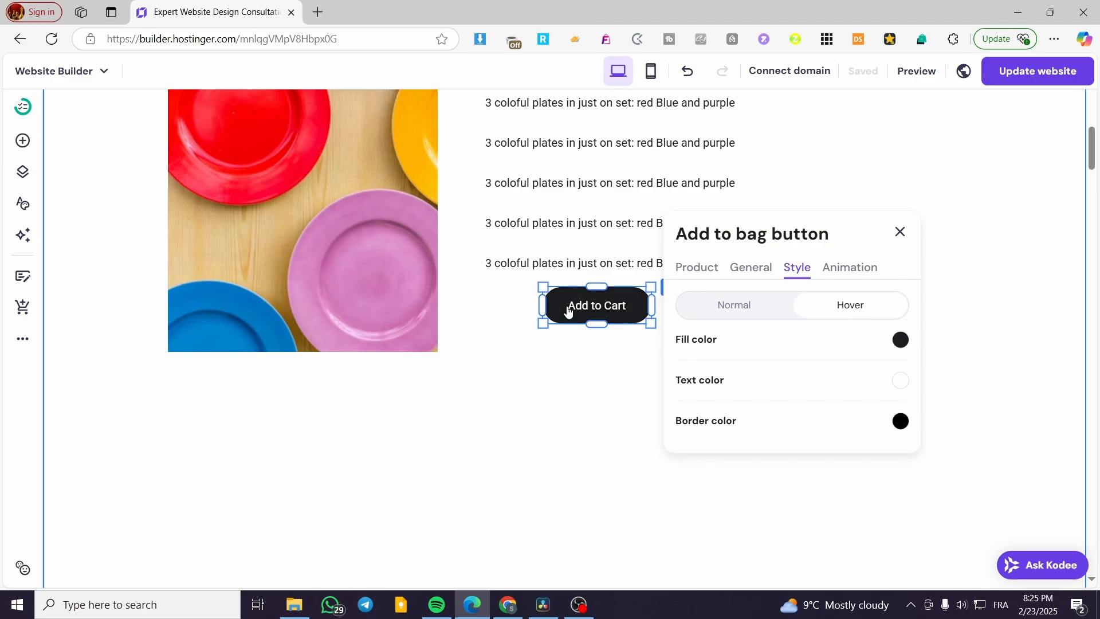
pyautogui.click(731, 306)
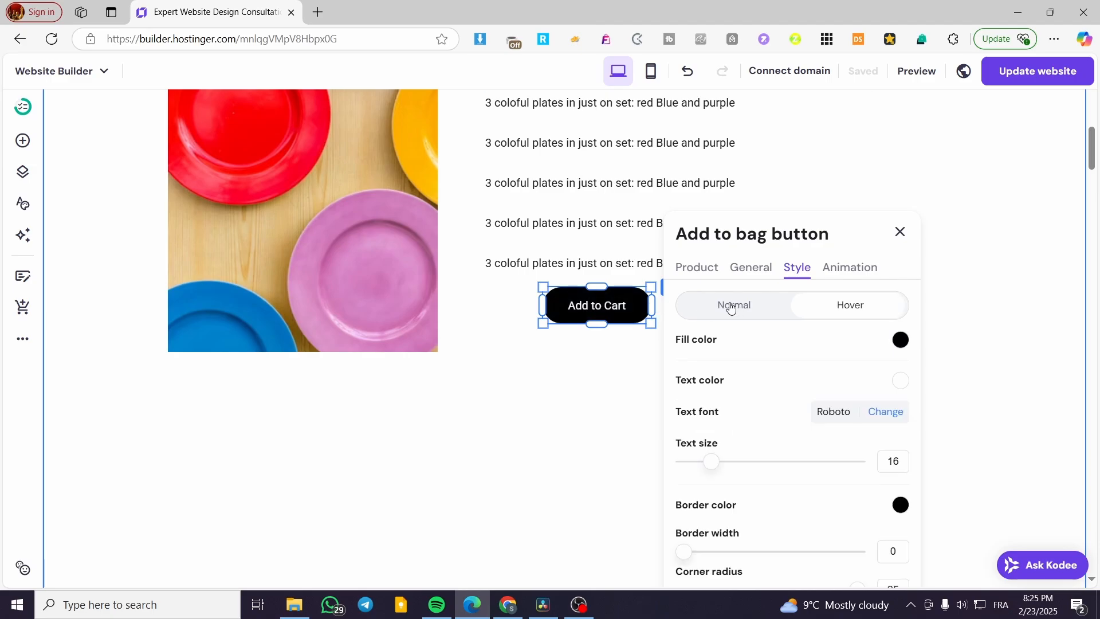
# Set the Add to Cart button's text font to Oswald and its text size to 21.
pyautogui.scroll(-1, 697, 400)
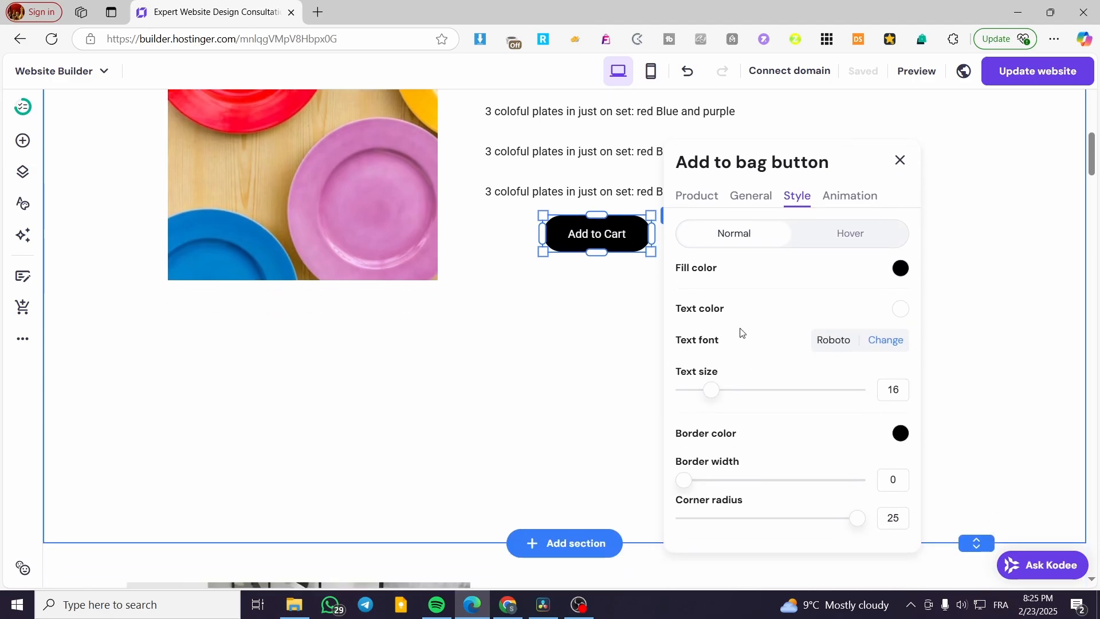
pyautogui.click(885, 340)
pyautogui.moveTo(954, 358)
pyautogui.scroll(-3, 954, 357)
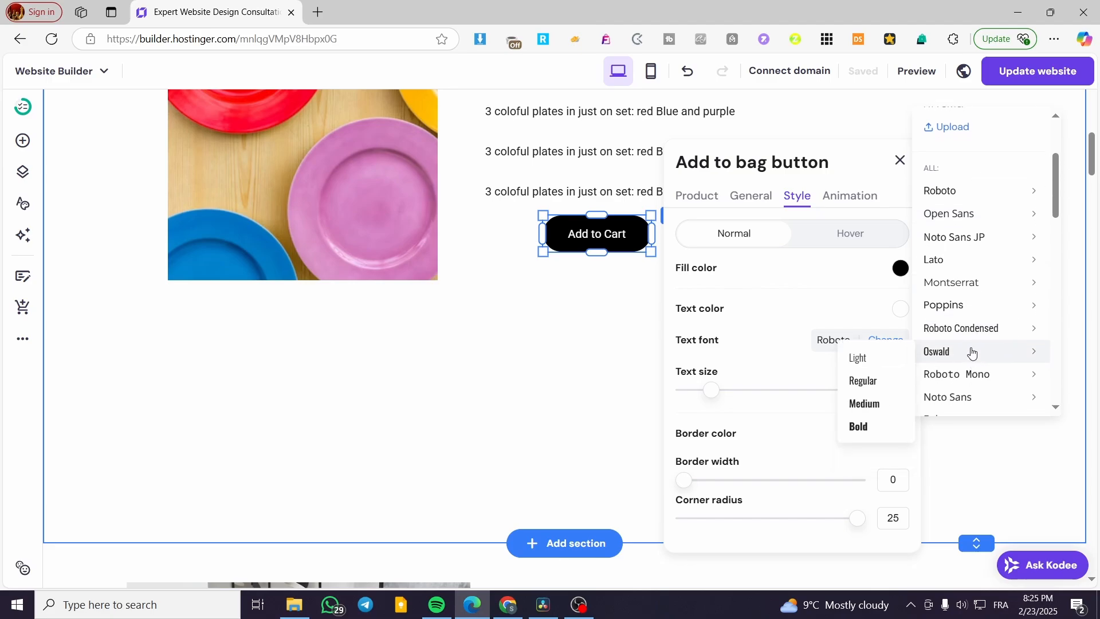
pyautogui.click(940, 357)
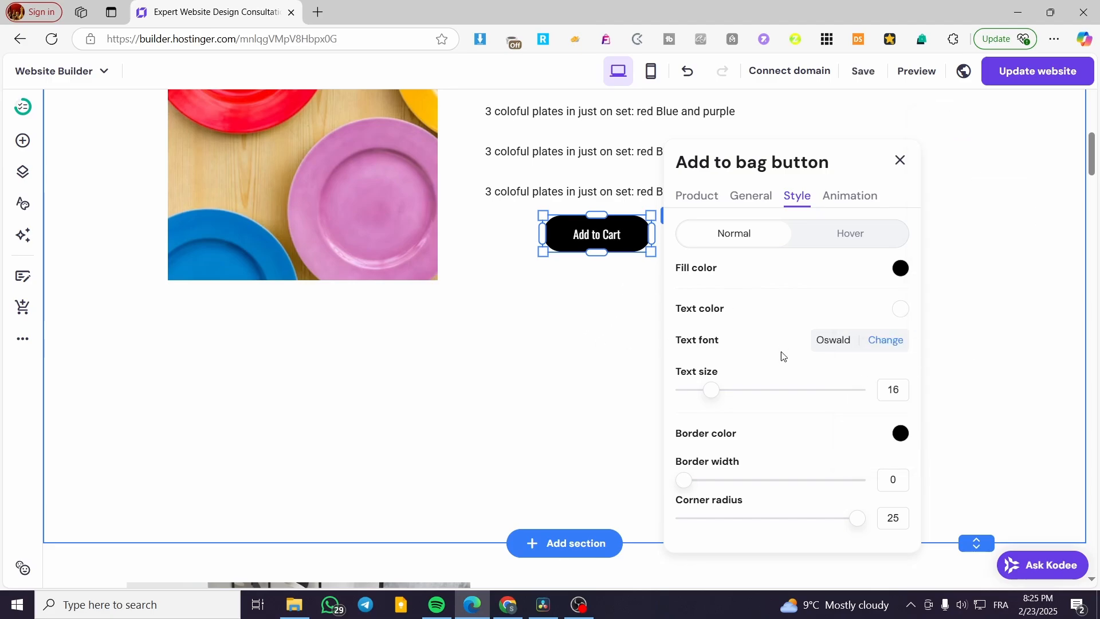
pyautogui.moveTo(716, 386); pyautogui.dragTo(734, 387)
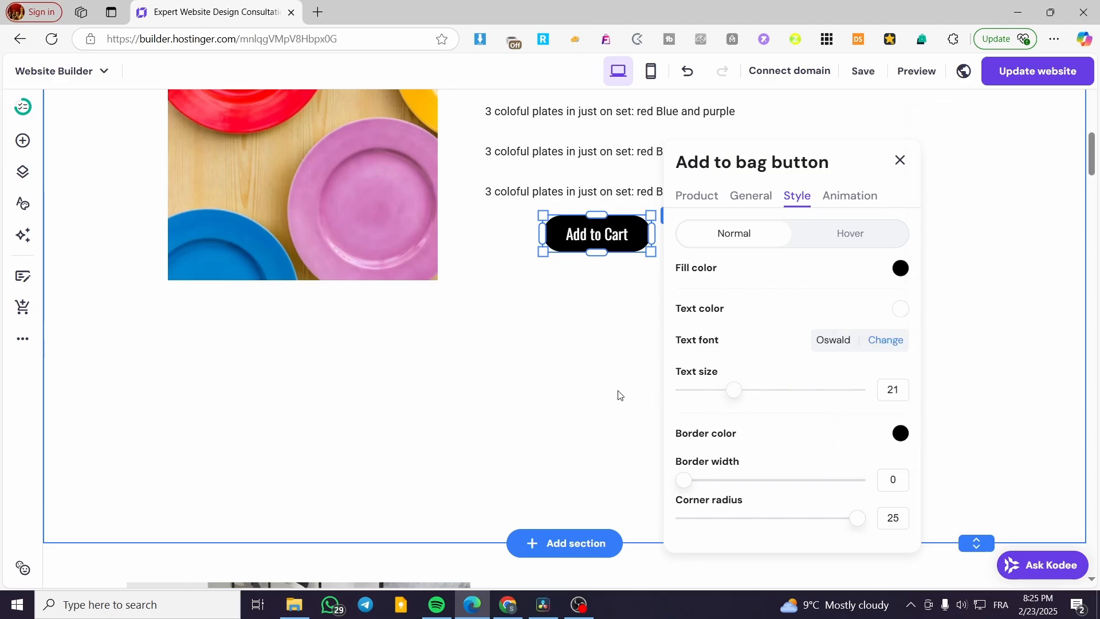
# Square off the Add to Cart button's corners by setting the corner radius to 0.
pyautogui.scroll(-2, 941, 401)
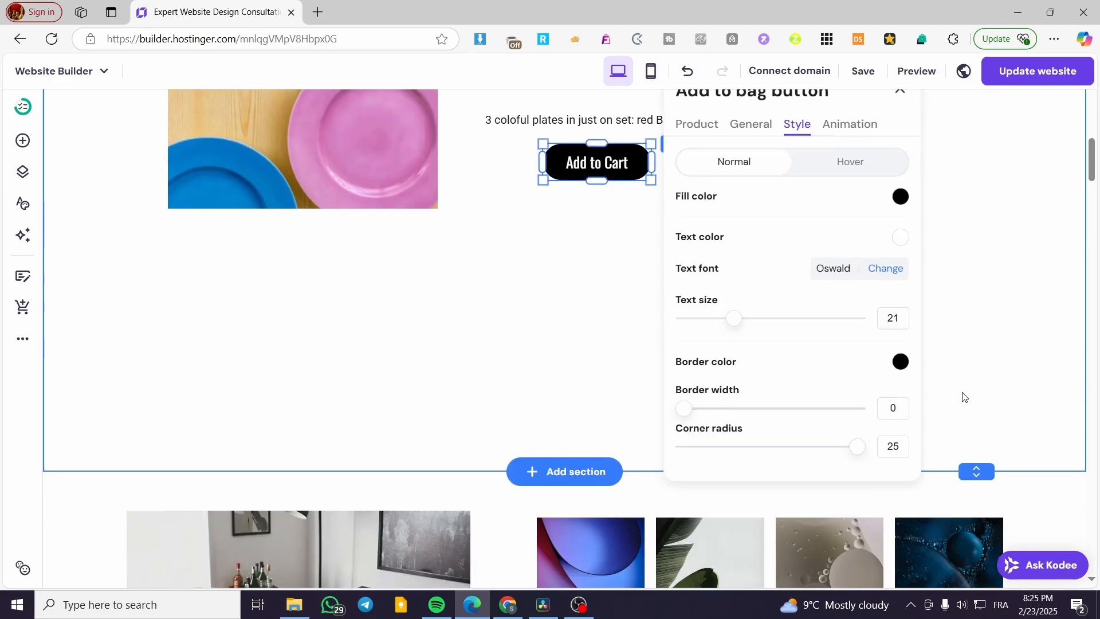
pyautogui.scroll(2, 859, 413)
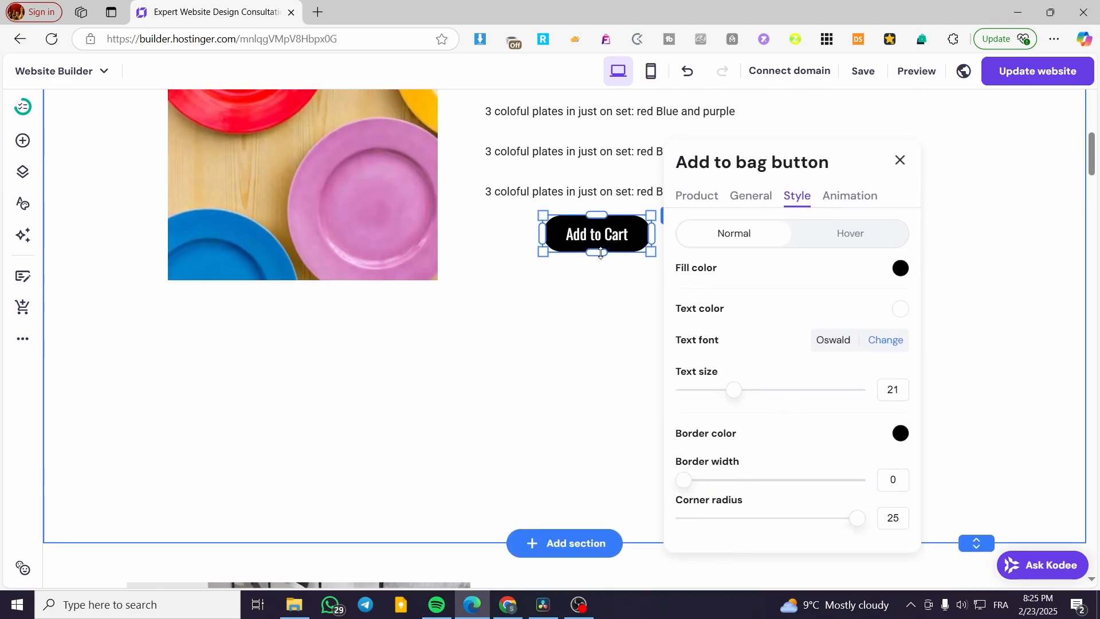
pyautogui.moveTo(857, 519); pyautogui.dragTo(679, 518)
pyautogui.click(552, 468)
# Raise the Add to Cart button's corner radius to give it moderately rounded corners, and review the plates section.
pyautogui.click(637, 232)
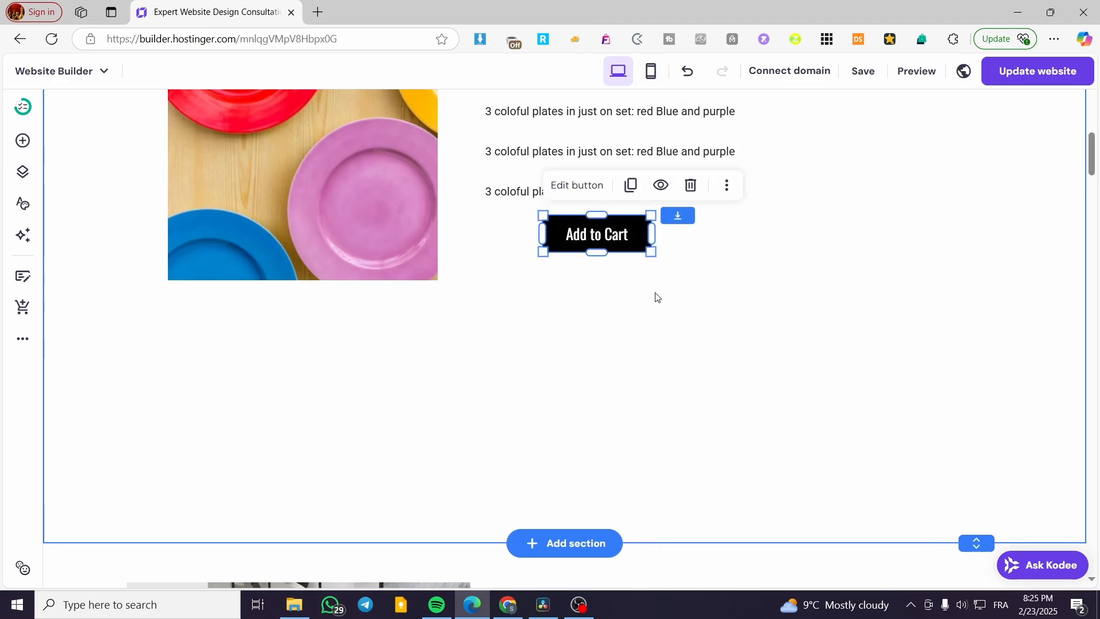
pyautogui.click(583, 189)
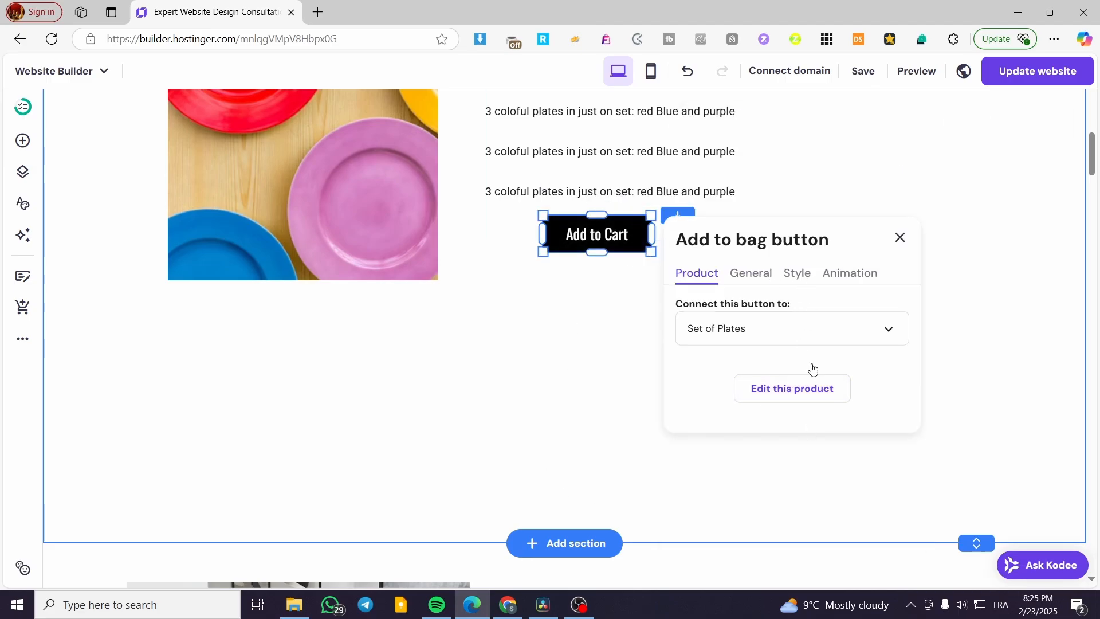
pyautogui.click(798, 274)
pyautogui.scroll(-4, 728, 551)
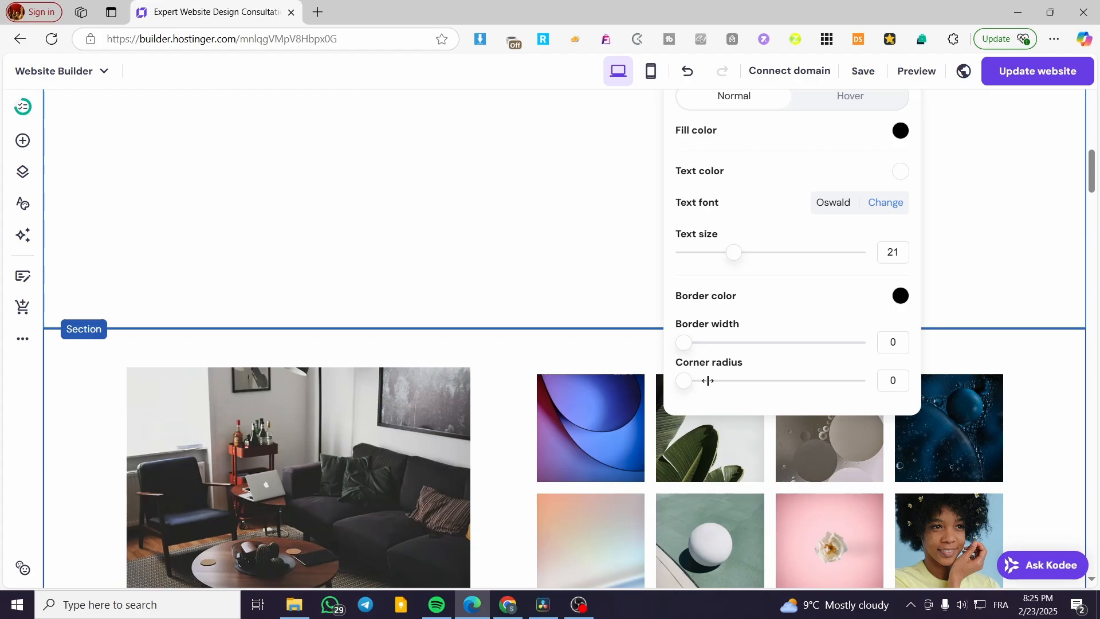
pyautogui.moveTo(708, 380); pyautogui.dragTo(776, 381)
pyautogui.scroll(4, 534, 381)
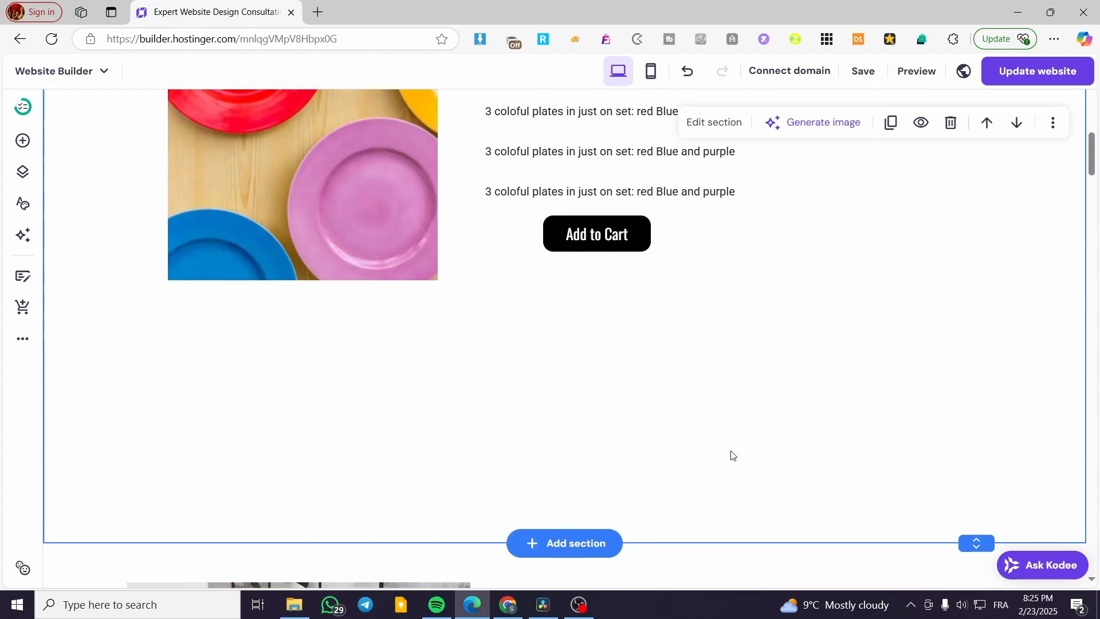
pyautogui.scroll(6, 716, 458)
pyautogui.scroll(-4, 802, 465)
pyautogui.scroll(-1, 888, 465)
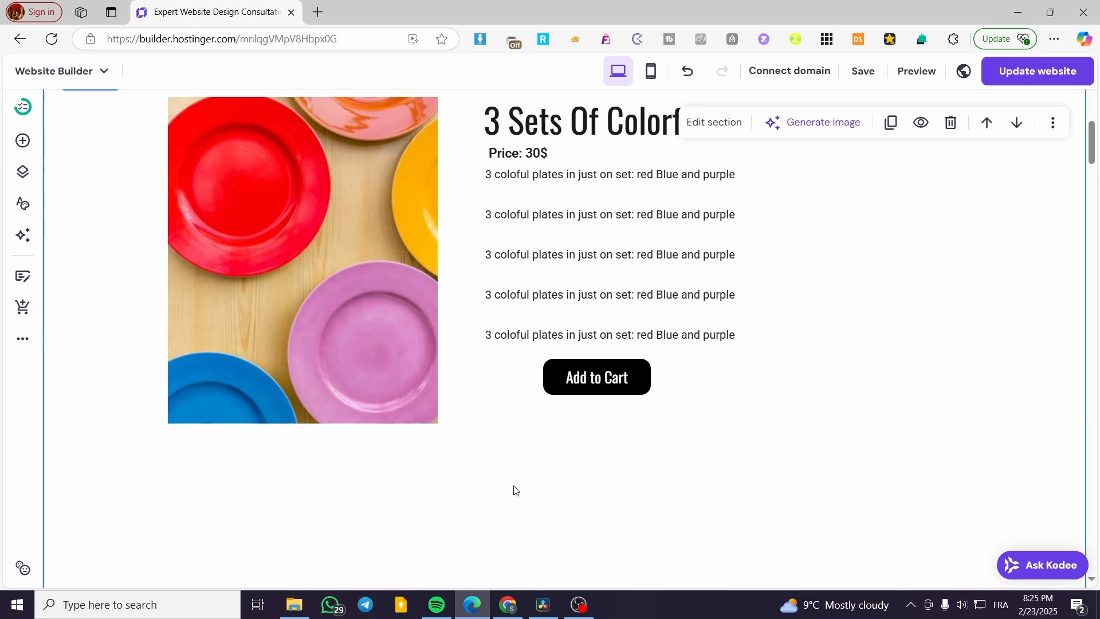